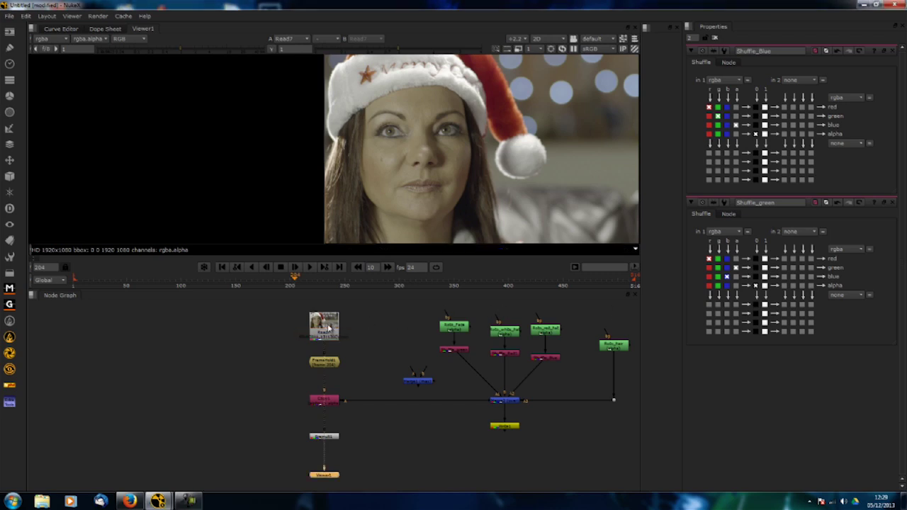
# View the FrameHold1 output and open the Roto_face node to show its shape over the image.
pyautogui.click(327, 363)
pyautogui.press('1')
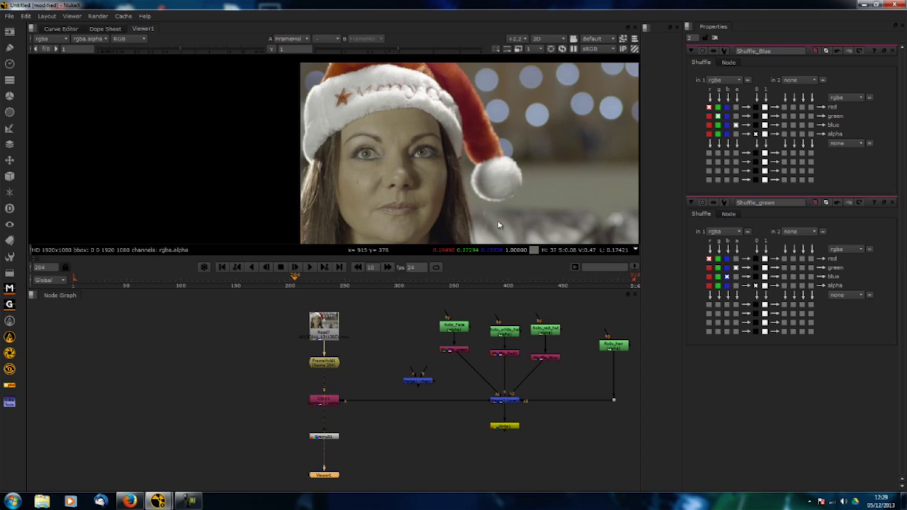
pyautogui.doubleClick(454, 330)
pyautogui.moveTo(454, 329); pyautogui.dragTo(447, 367)
pyautogui.scroll(-4, 408, 307)
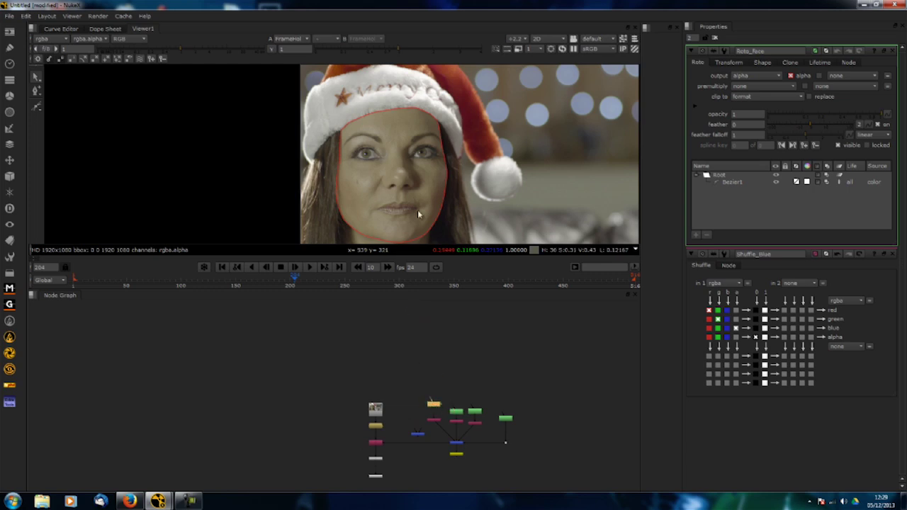
# Open Roto_white_hat, Roto_red_hat and Roto_hair in turn to inspect their shapes over the image.
pyautogui.scroll(3, 500, 340)
pyautogui.scroll(1, 506, 314)
pyautogui.doubleClick(457, 369)
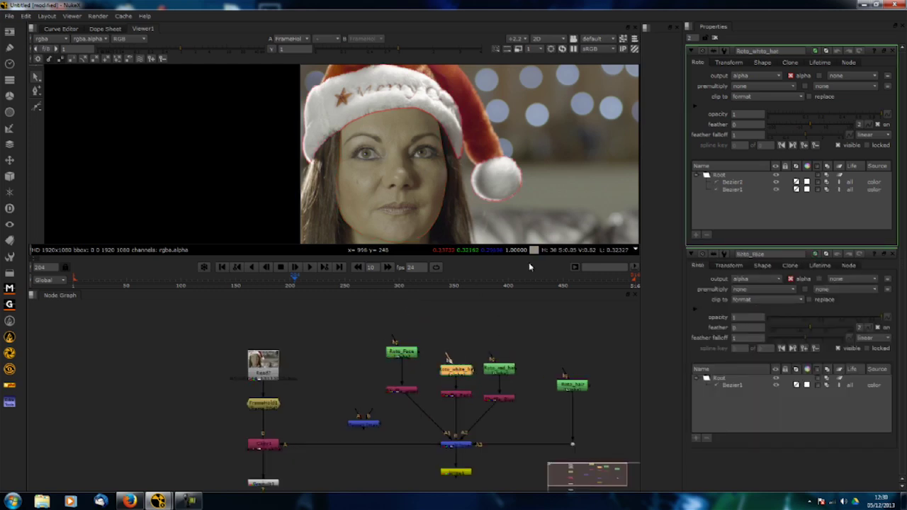
pyautogui.doubleClick(499, 369)
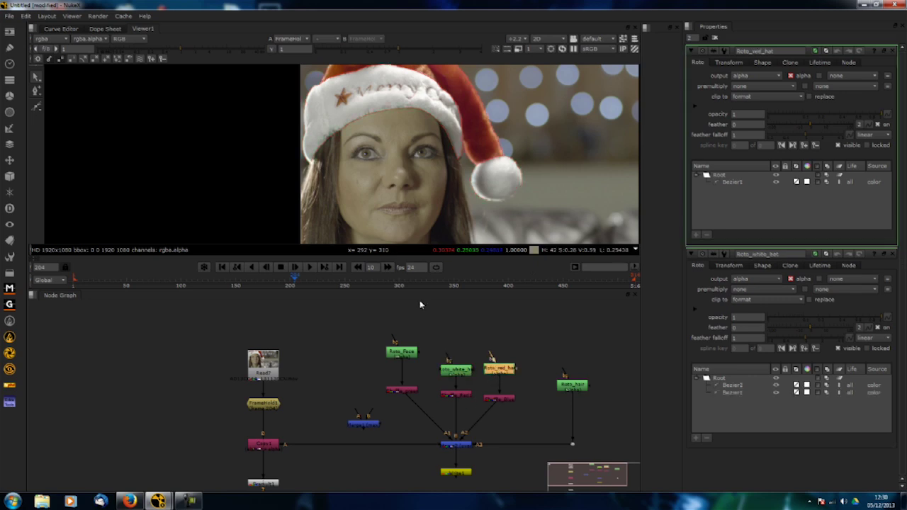
pyautogui.doubleClick(572, 385)
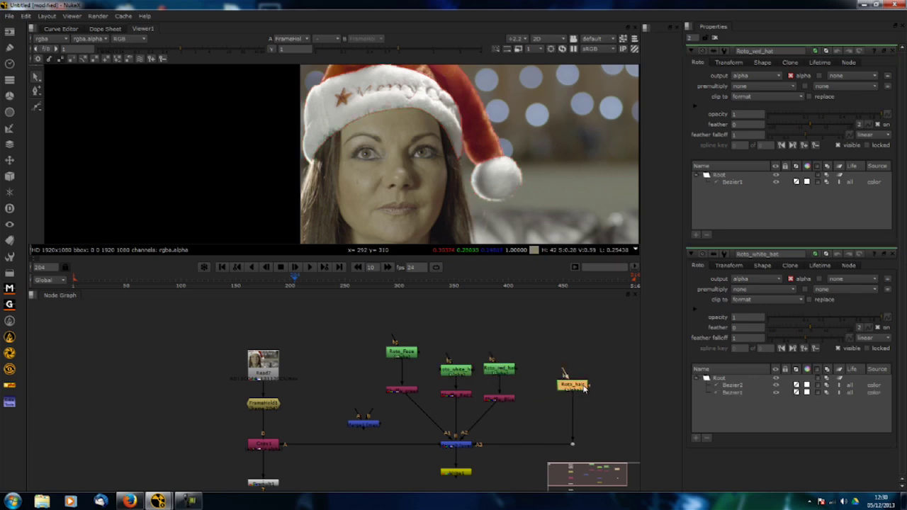
pyautogui.moveTo(365, 198); pyautogui.dragTo(384, 179, button='middle')
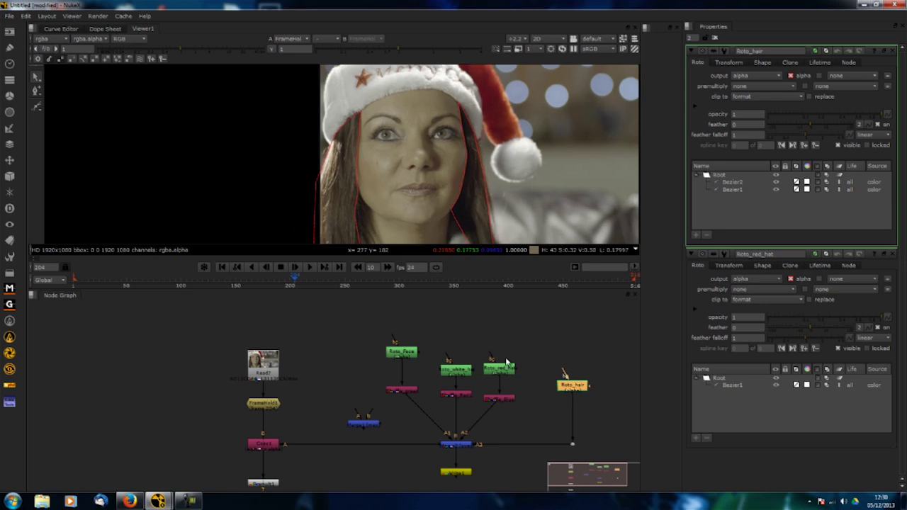
# Tidy the node graph by moving the hat and hair roto nodes up beside Roto_face and nudging the face's Shuffle node.
pyautogui.moveTo(455, 370)
pyautogui.mouseDown()
pyautogui.moveTo(452, 354)
pyautogui.moveTo(485, 368)
pyautogui.moveTo(485, 358)
pyautogui.moveTo(455, 353)
pyautogui.mouseUp()
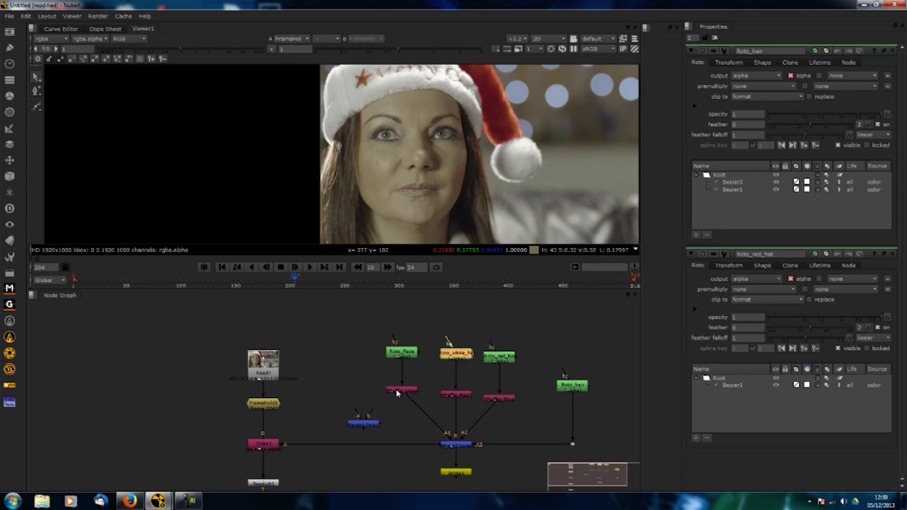
pyautogui.moveTo(397, 393); pyautogui.dragTo(399, 396)
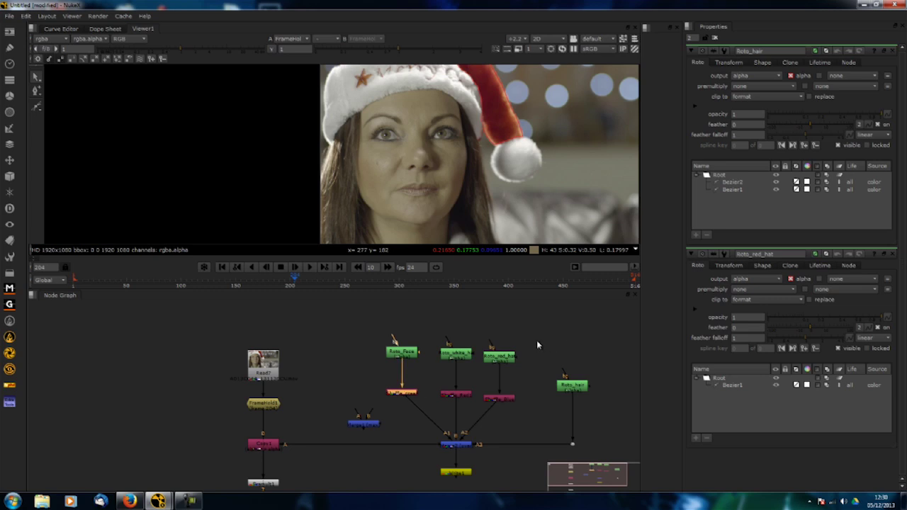
pyautogui.moveTo(560, 387); pyautogui.dragTo(553, 373)
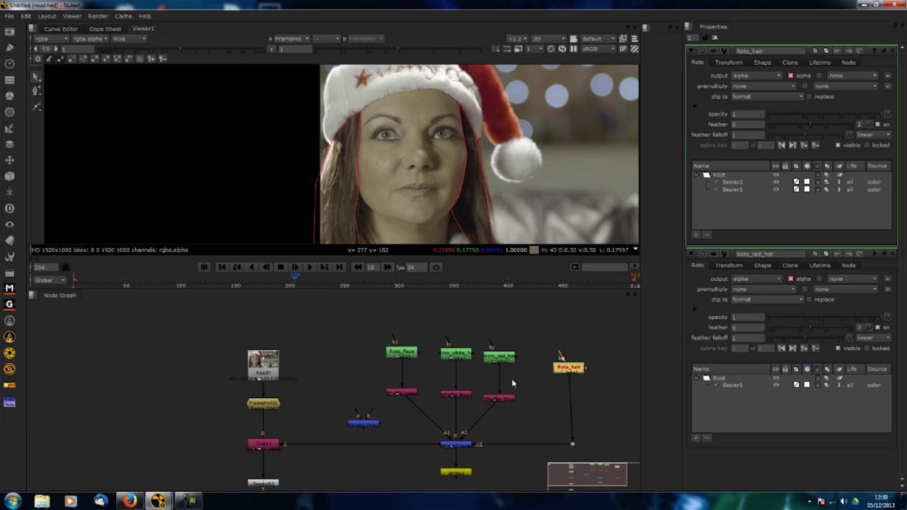
pyautogui.moveTo(575, 370); pyautogui.dragTo(580, 364)
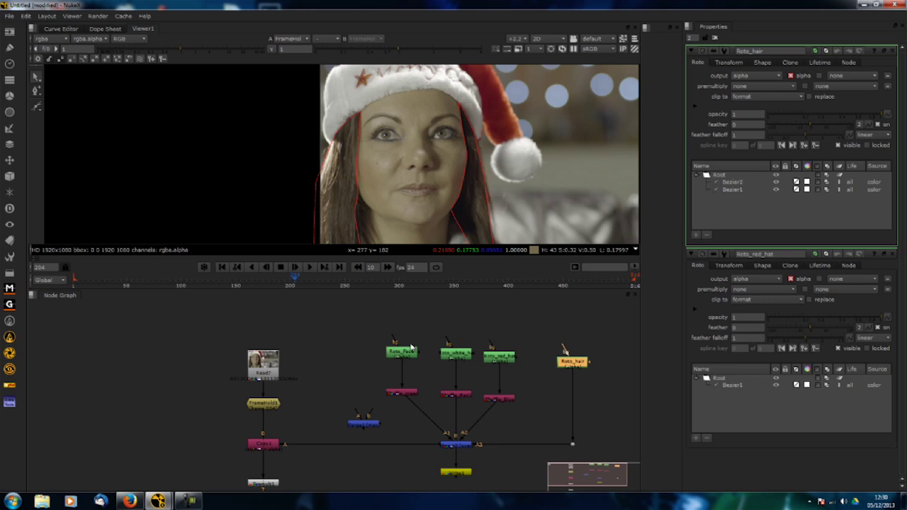
# Delete the unconnected blue merge node between the plate branch and the roto branch.
pyautogui.scroll(-3, 430, 375)
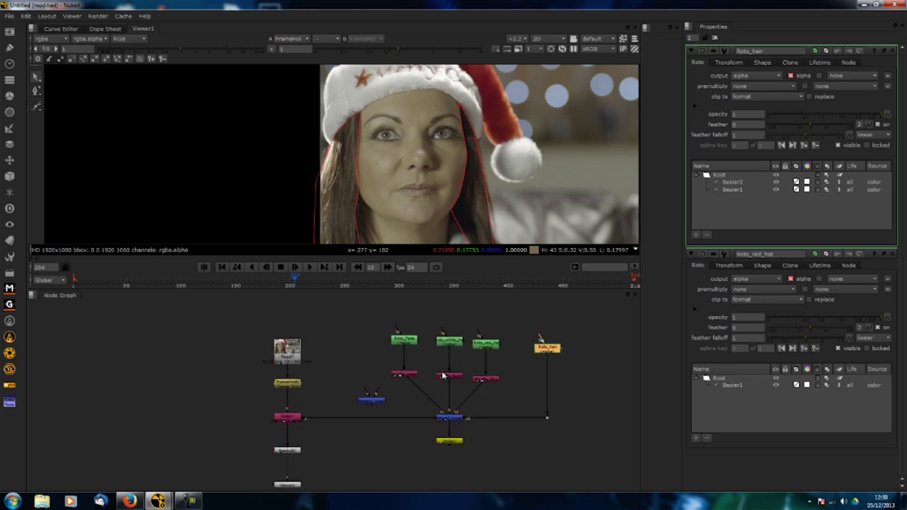
pyautogui.click(375, 401)
pyautogui.press('Delete')
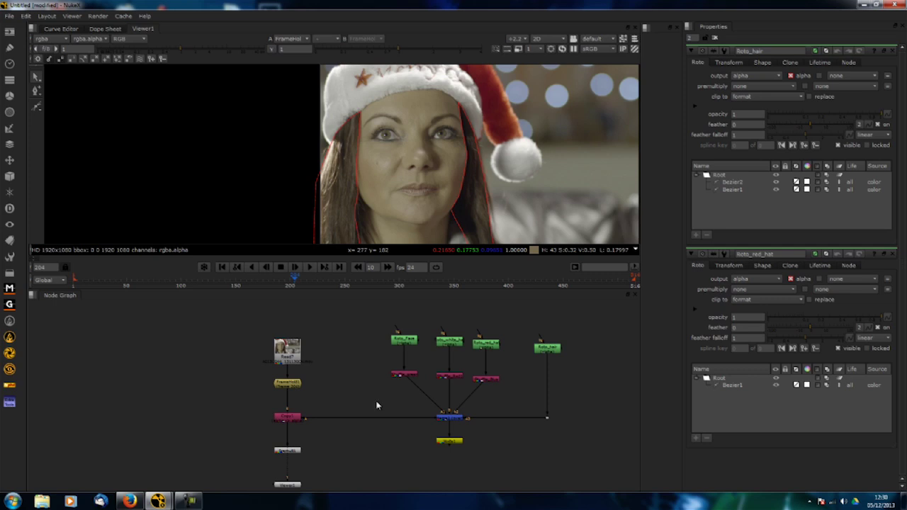
# Open the Roto_face node and view its output in the alpha channel.
pyautogui.click(404, 343)
pyautogui.doubleClick(404, 345)
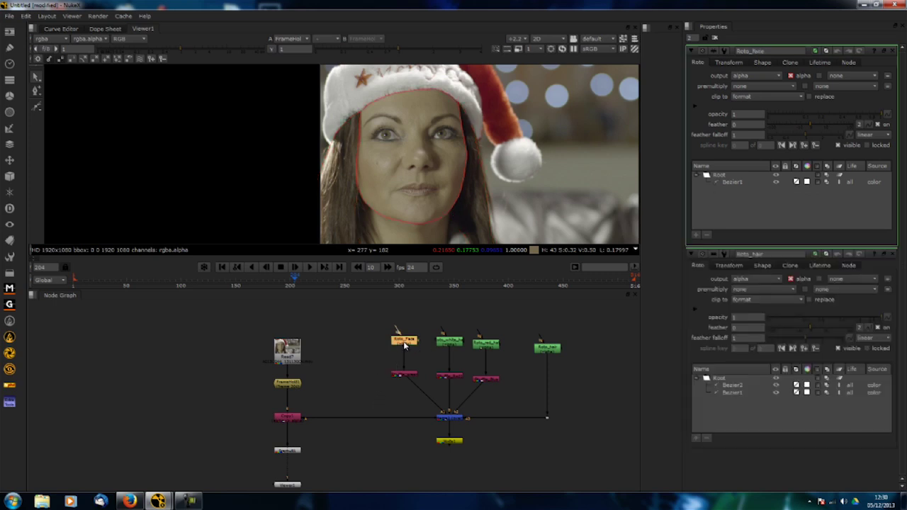
pyautogui.press('1')
pyautogui.press('a')
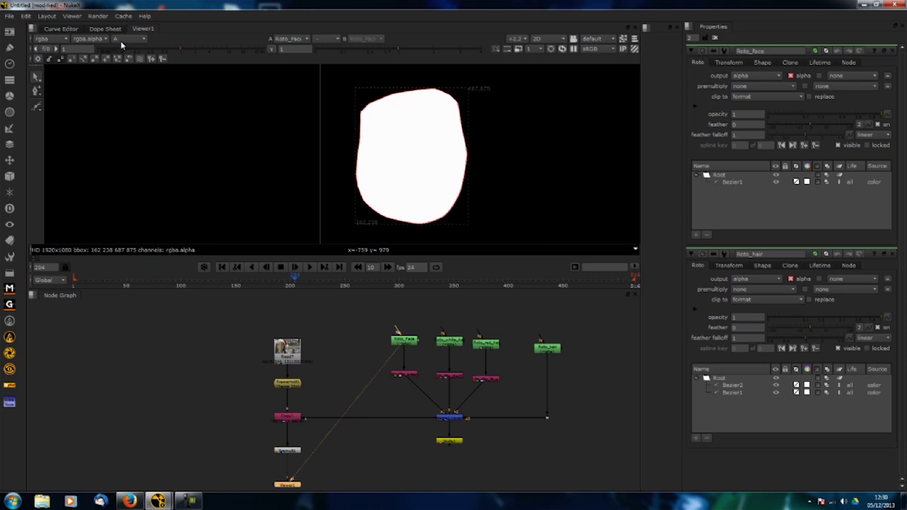
# View the alpha mattes of Roto_white_hat, Roto_red_hat, Roto_hair and Roto_face in turn, and return the viewer to RGB.
pyautogui.click(442, 345)
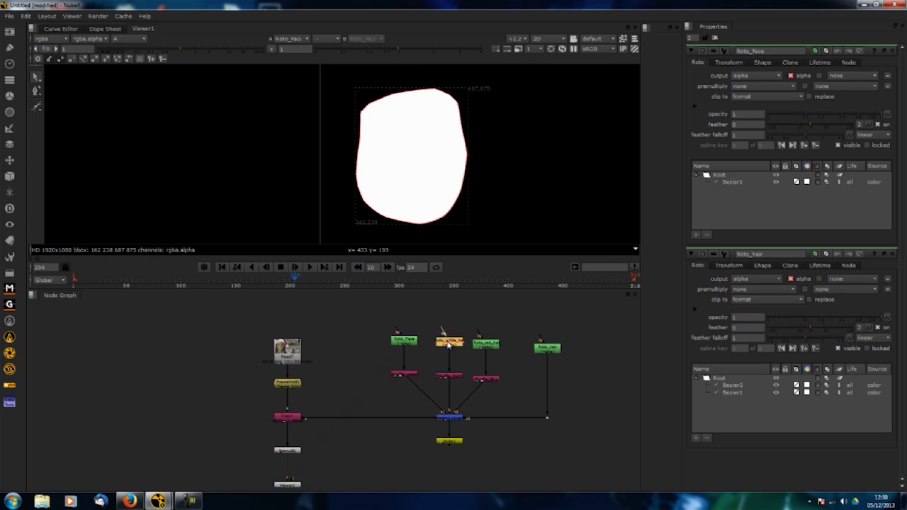
pyautogui.press('1')
pyautogui.click(486, 345)
pyautogui.press('1')
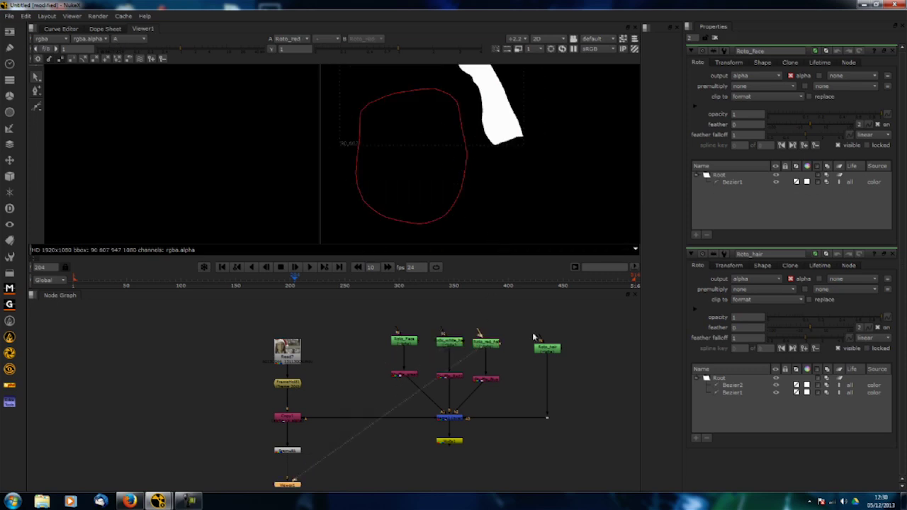
pyautogui.click(546, 349)
pyautogui.press('1')
pyautogui.click(404, 342)
pyautogui.press('1')
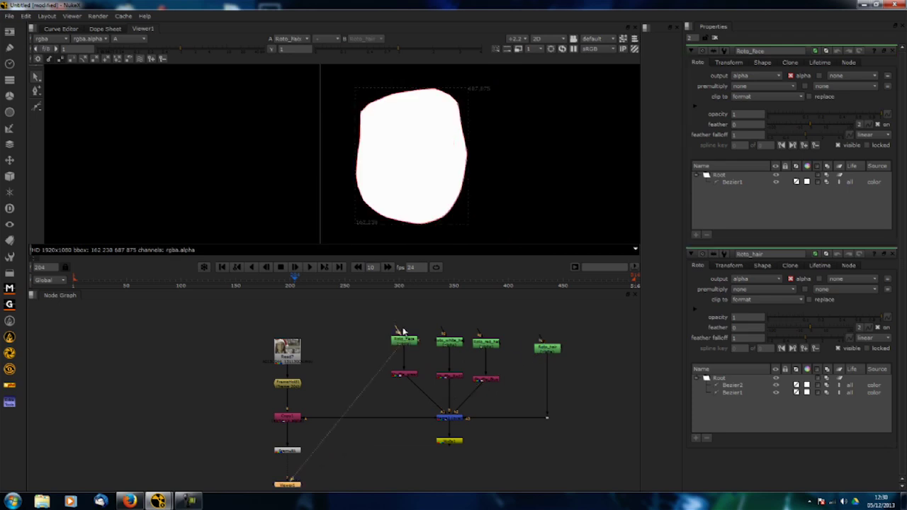
pyautogui.press('a')
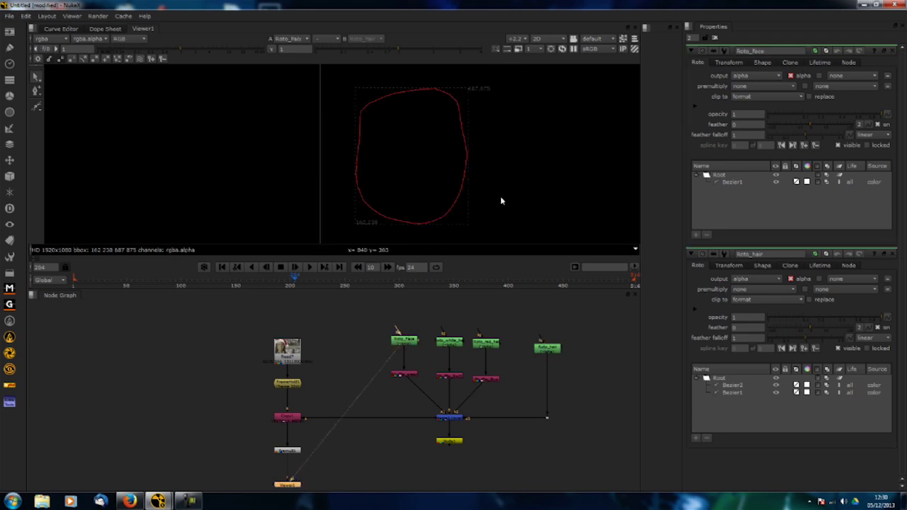
# View the output of the Shuffle_green node below Roto_face and open its channel settings.
pyautogui.click(406, 373)
pyautogui.press('1')
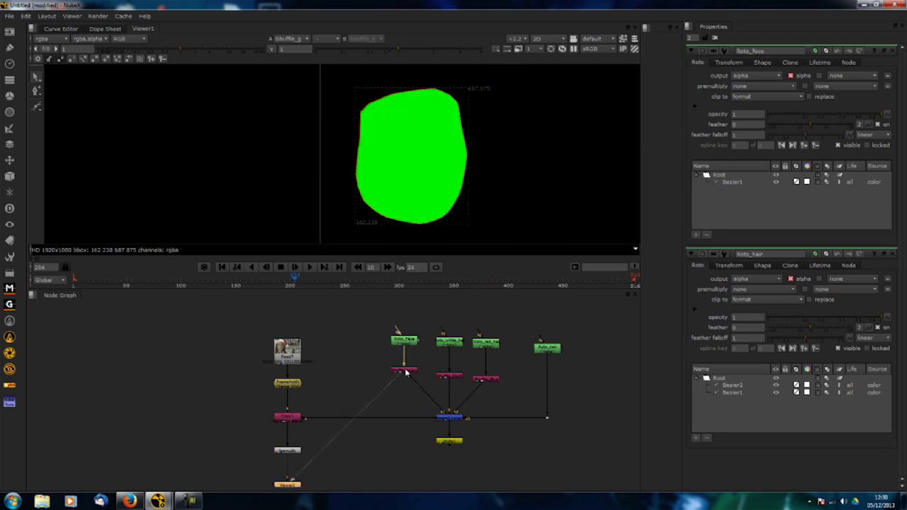
pyautogui.click(408, 374)
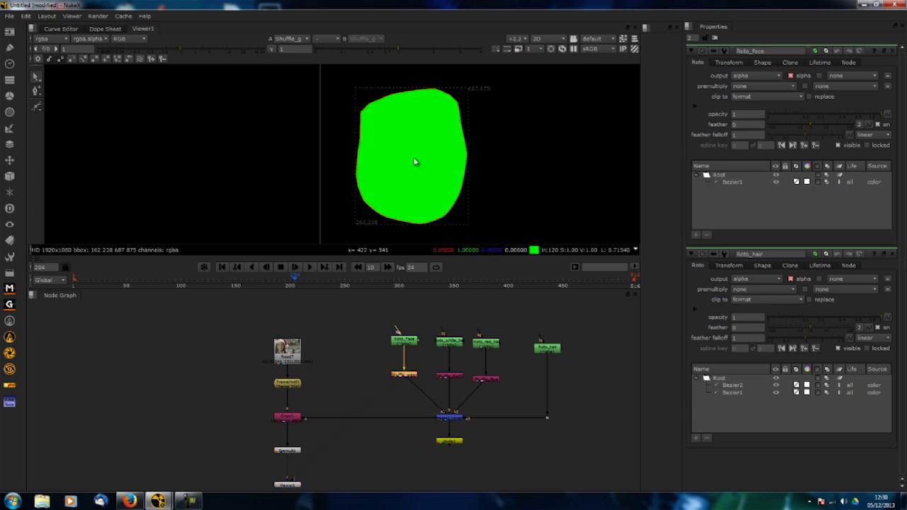
pyautogui.doubleClick(408, 378)
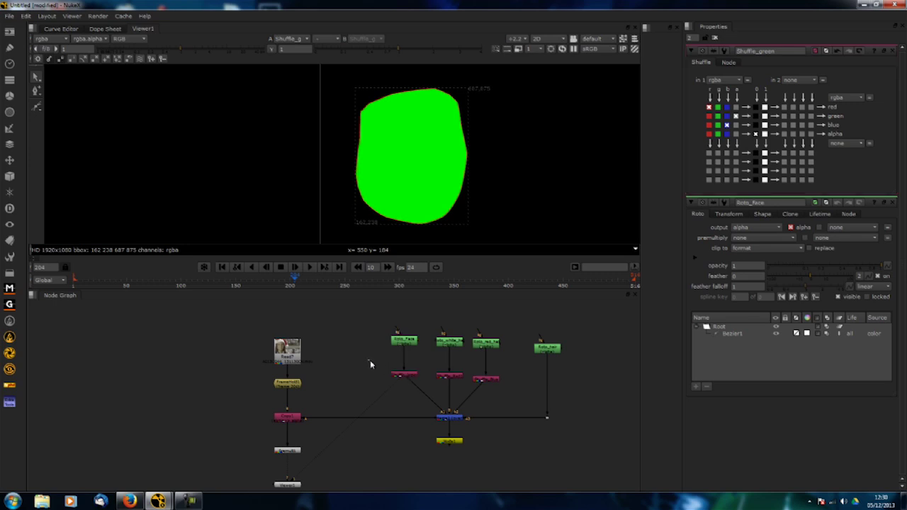
# Add a trial Shuffle node fed by Roto_face, view it, route alpha into the green channel, and delete the node.
pyautogui.press('Tab')
pyautogui.write('shu')
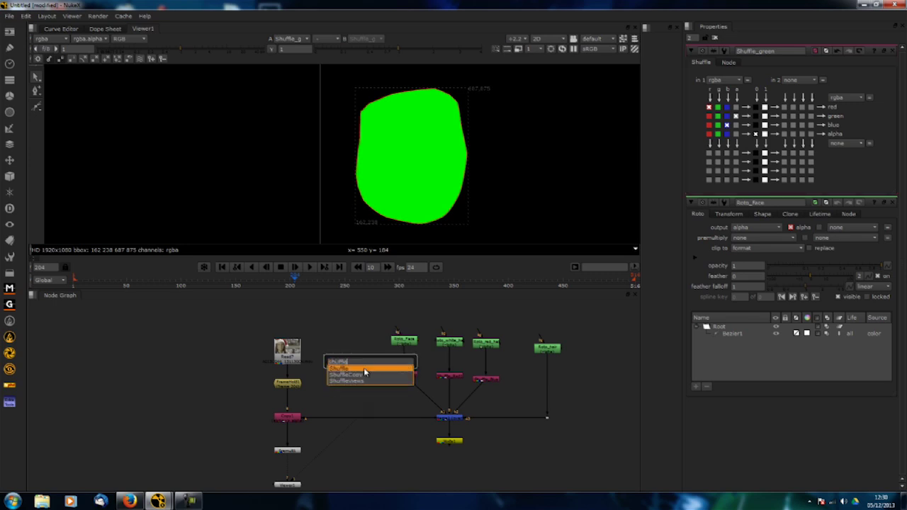
pyautogui.press('Return')
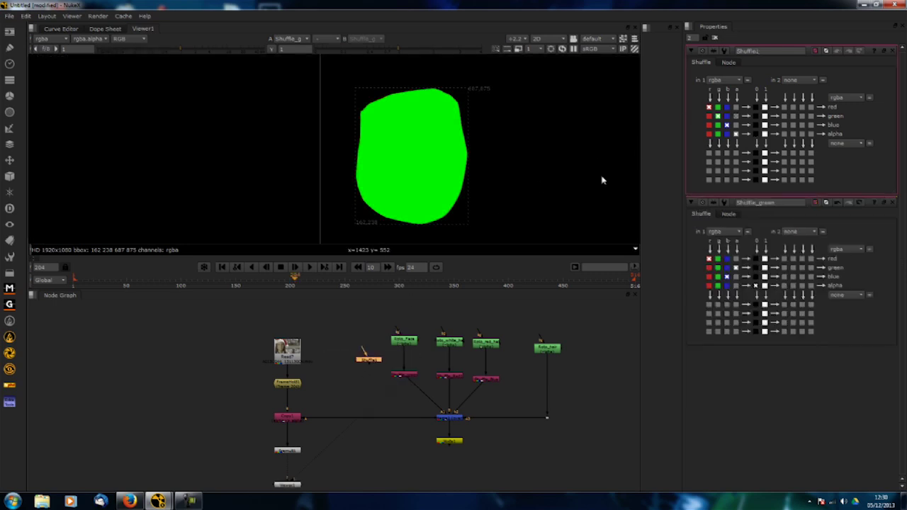
pyautogui.moveTo(363, 348); pyautogui.dragTo(401, 341)
pyautogui.press('1')
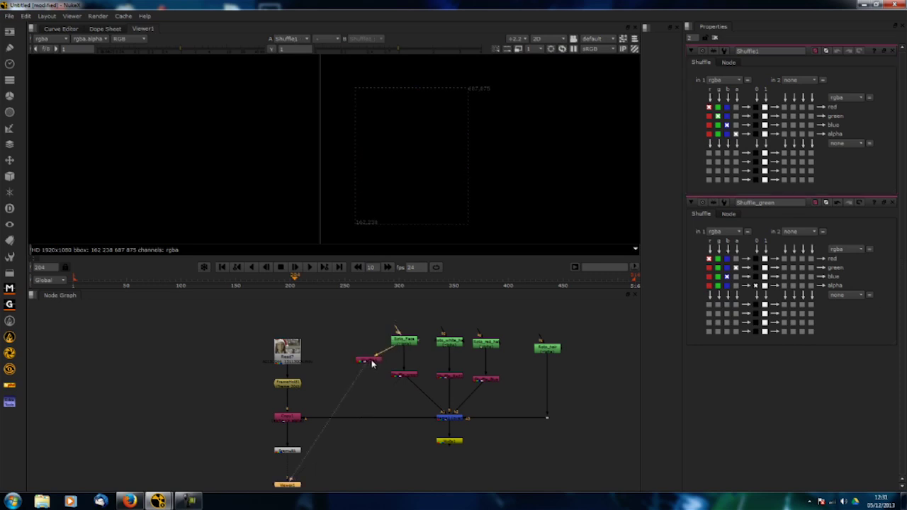
pyautogui.click(735, 116)
pyautogui.click(369, 360)
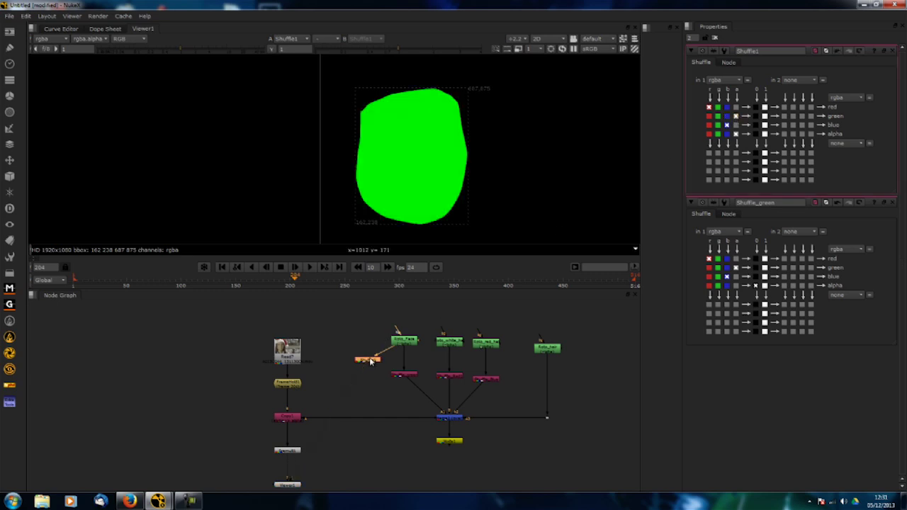
pyautogui.press('Delete')
# View the Shuffle_green, Shuffle_Red1 and Shuffle_Blue outputs in turn, opening Shuffle_Red1's channel settings.
pyautogui.click(409, 375)
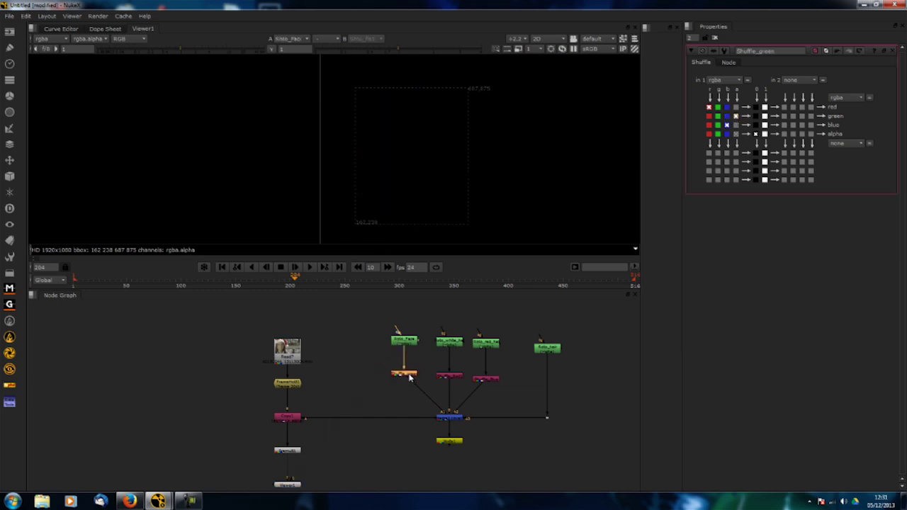
pyautogui.press('1')
pyautogui.click(448, 375)
pyautogui.doubleClick(448, 375)
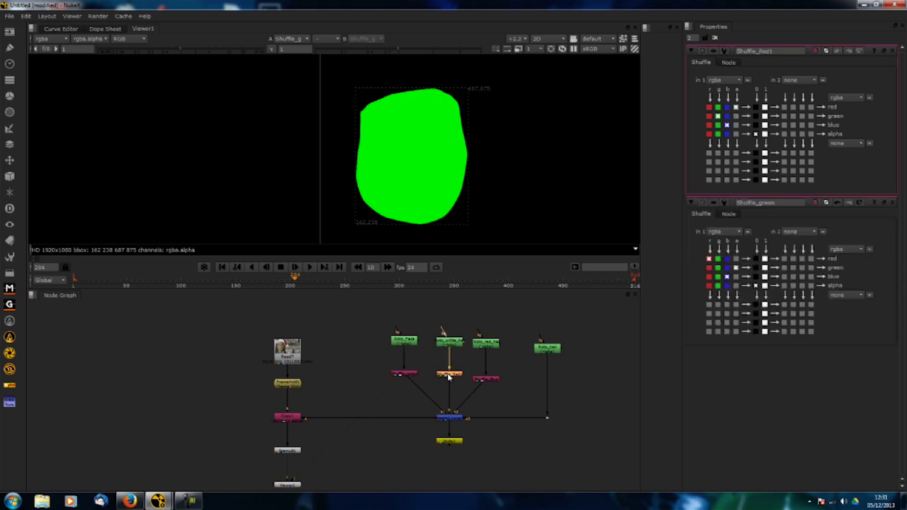
pyautogui.press('1')
pyautogui.click(492, 380)
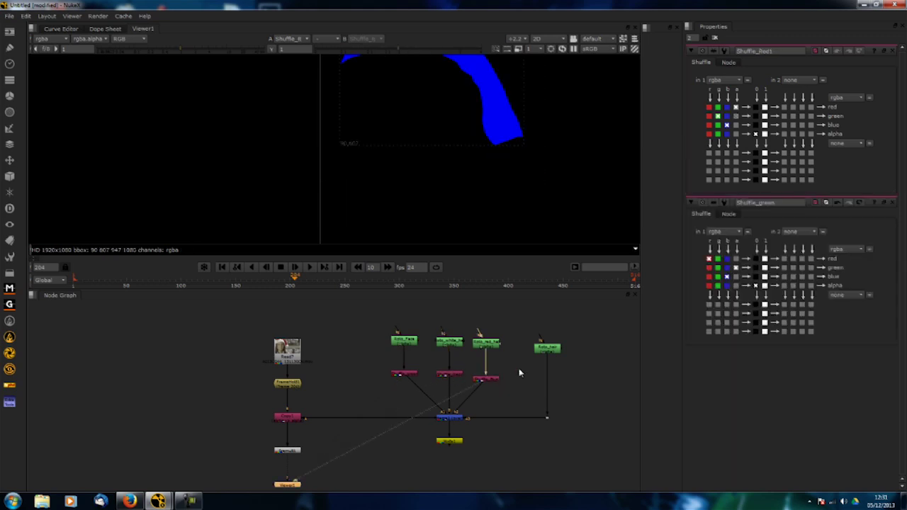
# View the alpha matte of Roto_hair and return the viewer to RGB.
pyautogui.click(549, 348)
pyautogui.press('1')
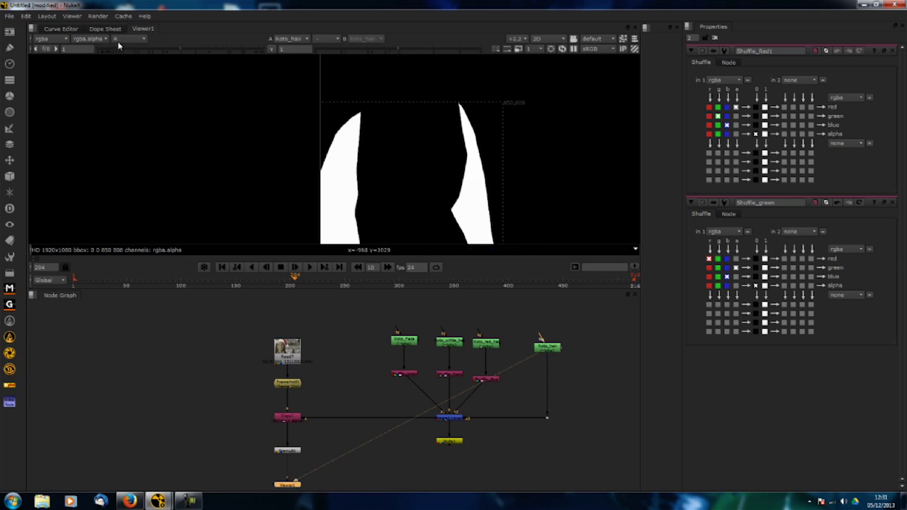
pyautogui.press('a')
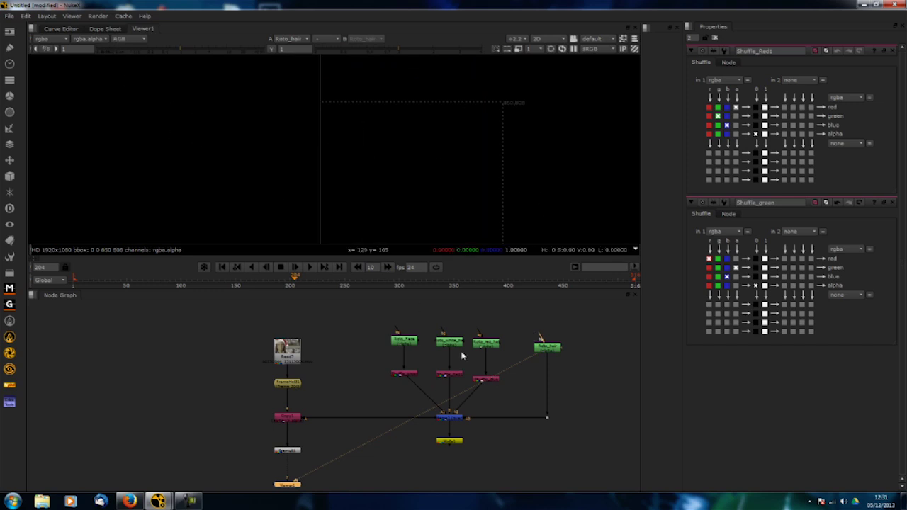
# View the Merge2 output that combines the roto mattes, framing the whole result.
pyautogui.click(450, 417)
pyautogui.press('1')
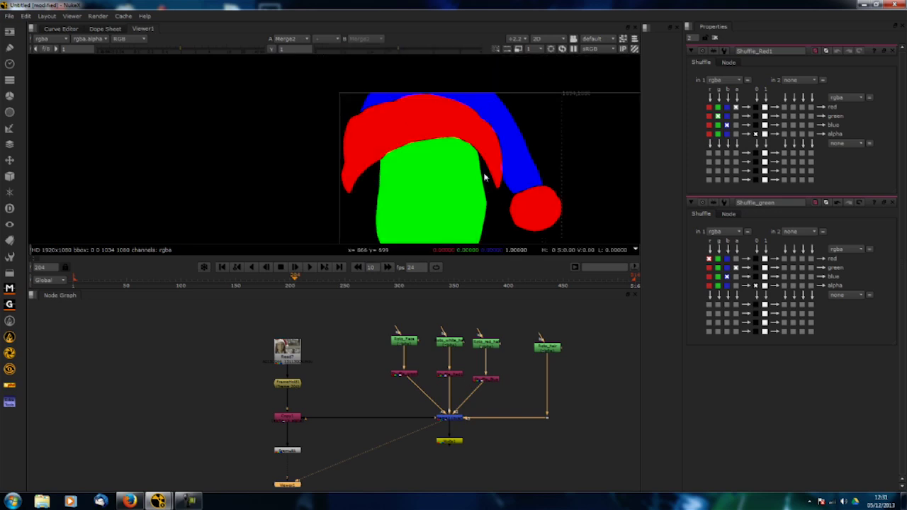
pyautogui.scroll(-2, 485, 177)
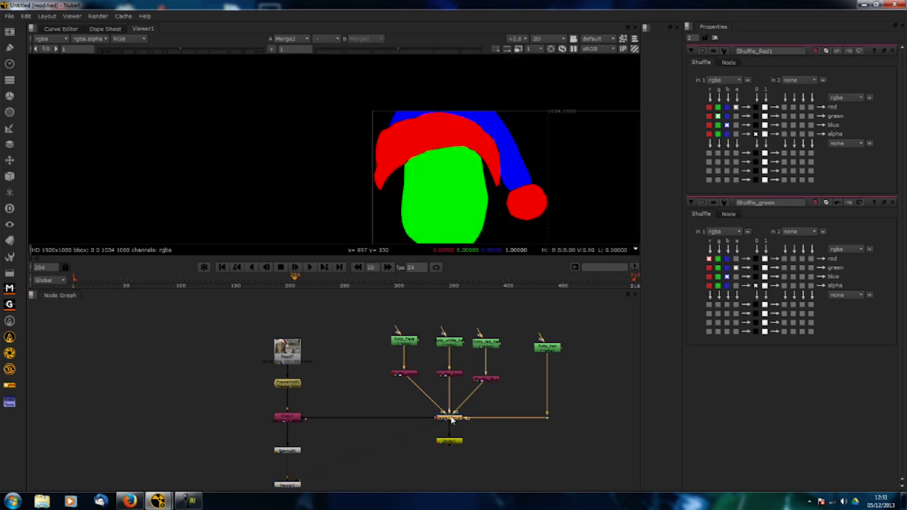
pyautogui.scroll(-1, 441, 195)
pyautogui.moveTo(441, 194); pyautogui.dragTo(435, 184, button='middle')
pyautogui.scroll(-2, 436, 188)
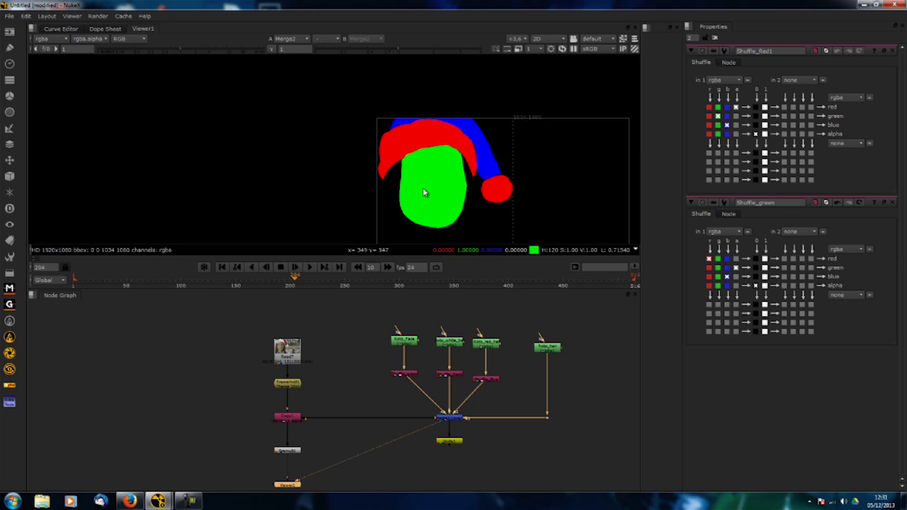
# Inspect the individual channels of the Merge2 output one at a time, including red, green and blue.
pyautogui.press('a')
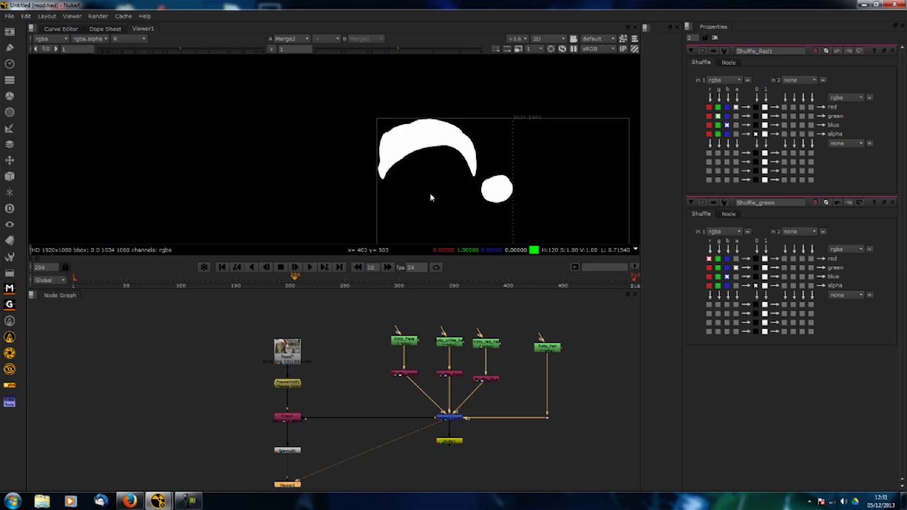
pyautogui.press('g')
pyautogui.press('b')
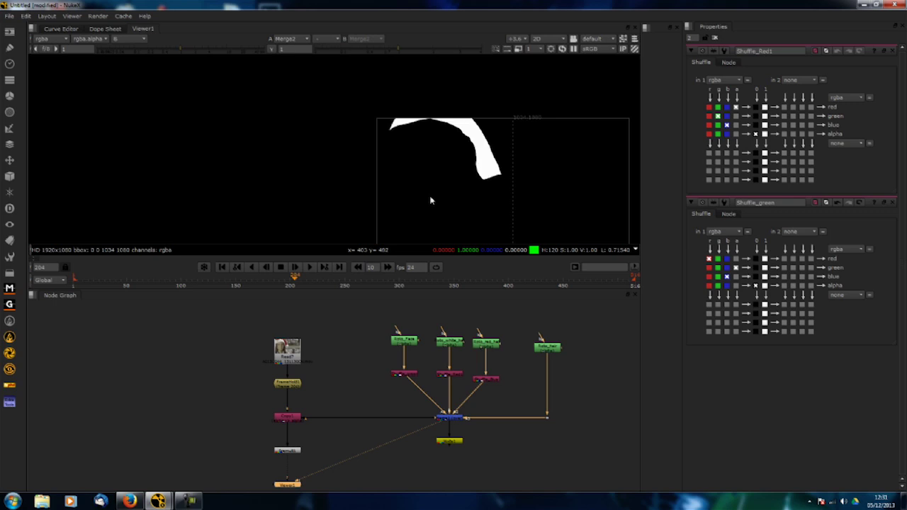
# View the merged matte's alpha channel, return the viewer to RGB and view the Write1 output.
pyautogui.press('r')
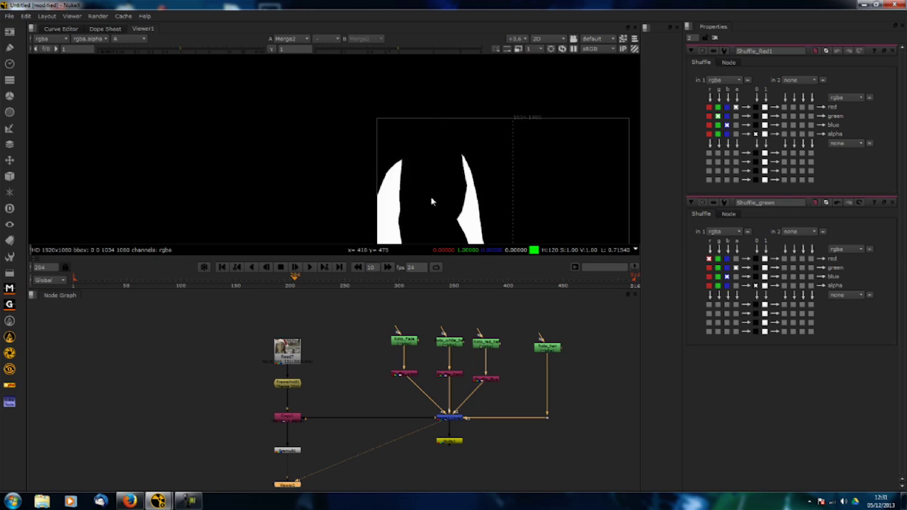
pyautogui.press('a')
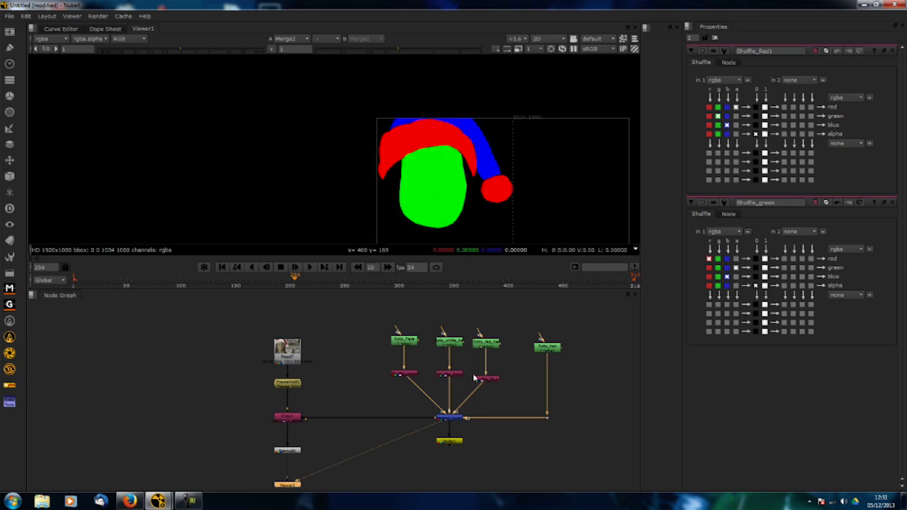
pyautogui.moveTo(461, 445); pyautogui.dragTo(456, 381, button='middle')
pyautogui.scroll(2, 442, 389)
pyautogui.click(447, 371)
pyautogui.press('1')
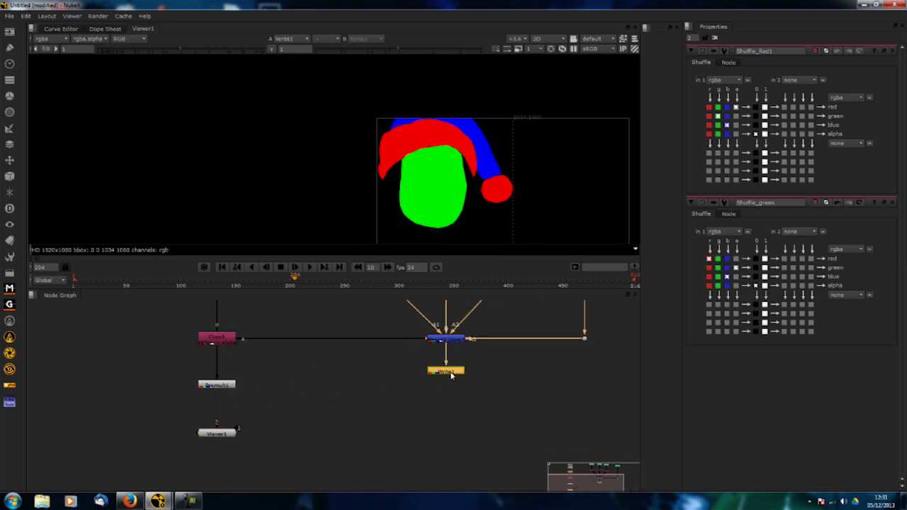
# Set Write1's output file to face.%04d.exr in the home folder.
pyautogui.doubleClick(450, 371)
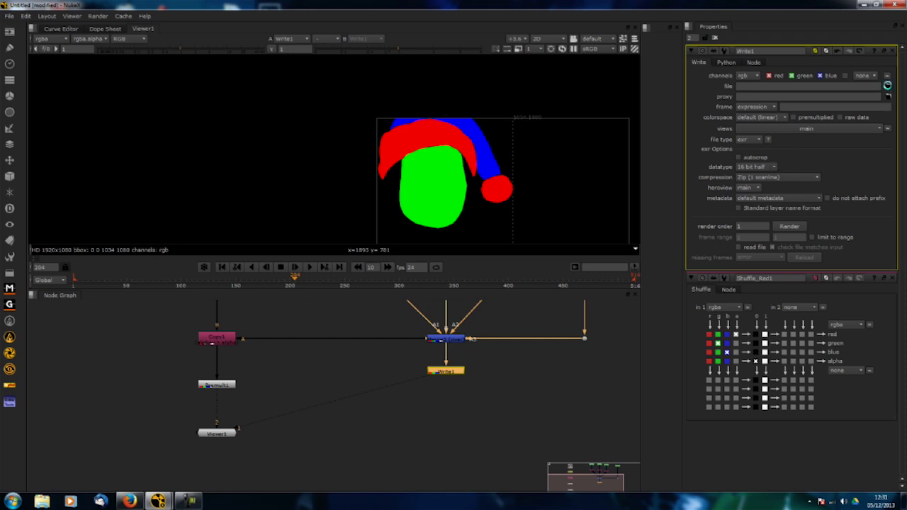
pyautogui.click(888, 86)
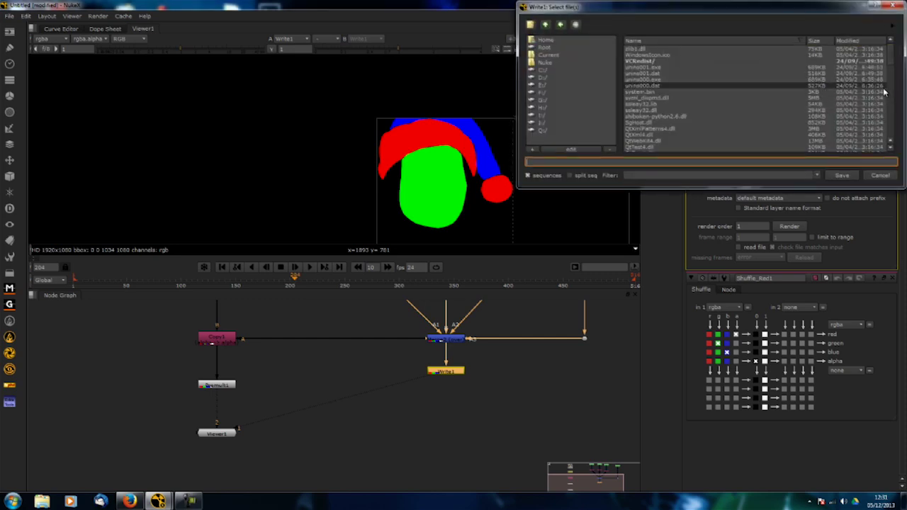
pyautogui.click(550, 55)
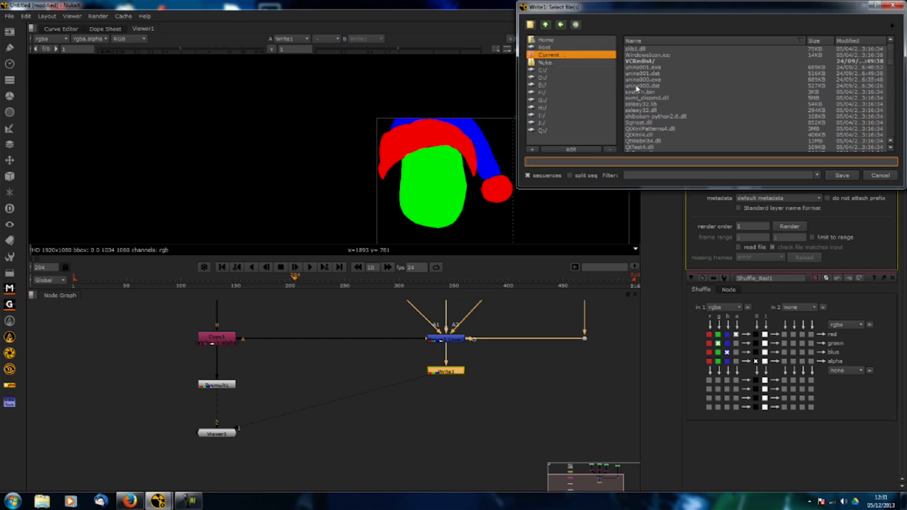
pyautogui.click(550, 40)
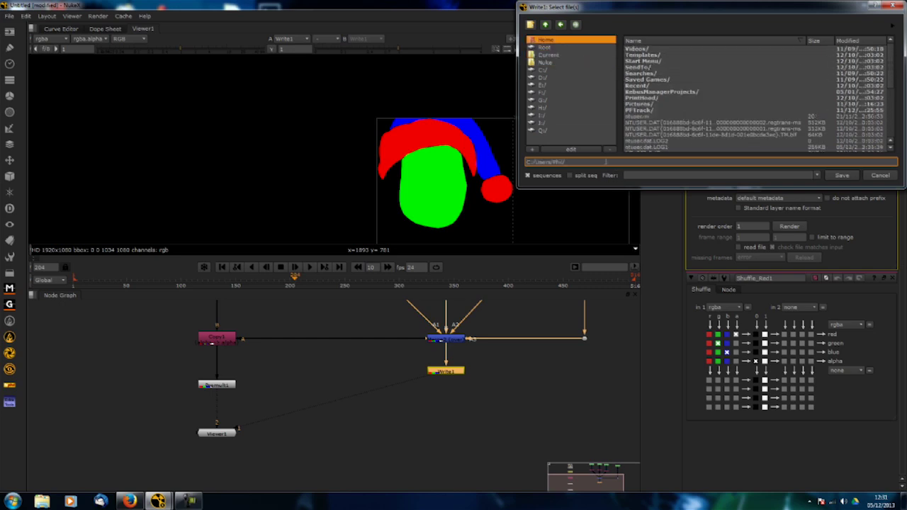
pyautogui.write('face.%04d.exr')
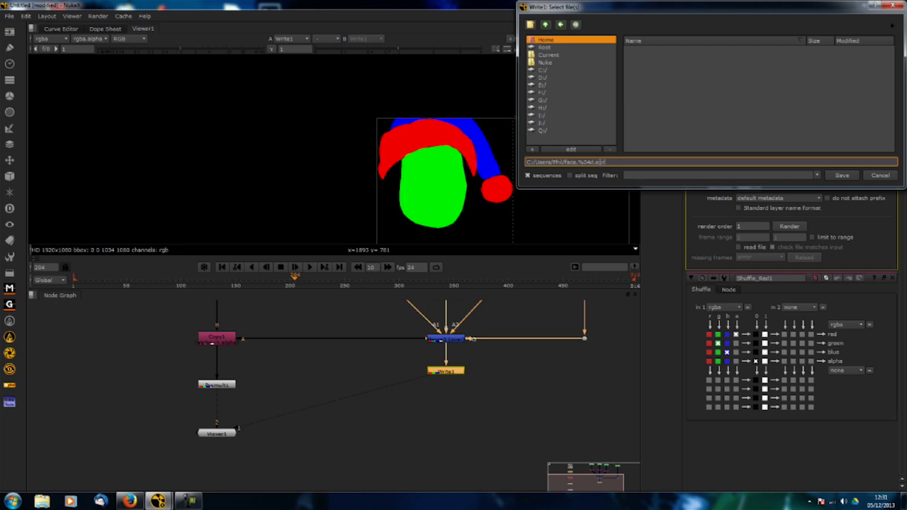
pyautogui.click(841, 176)
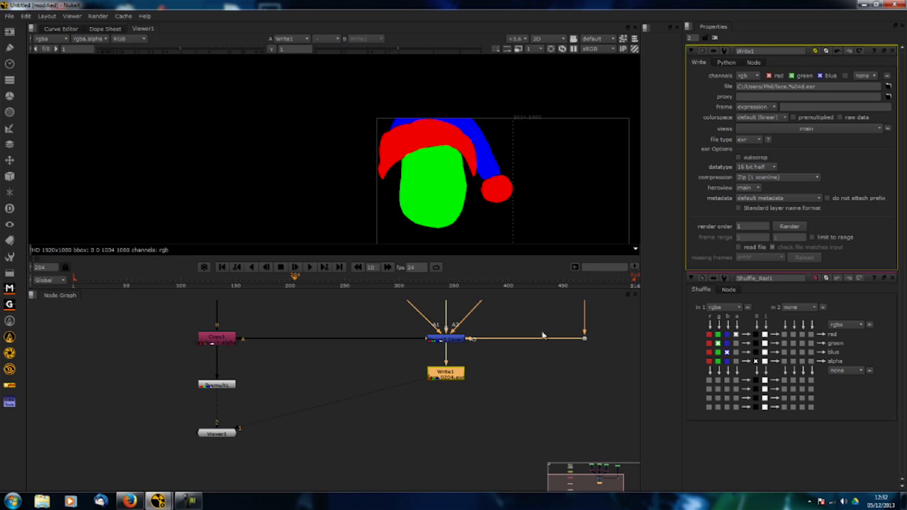
# Delete the Write1 node below Merge2.
pyautogui.press('f')
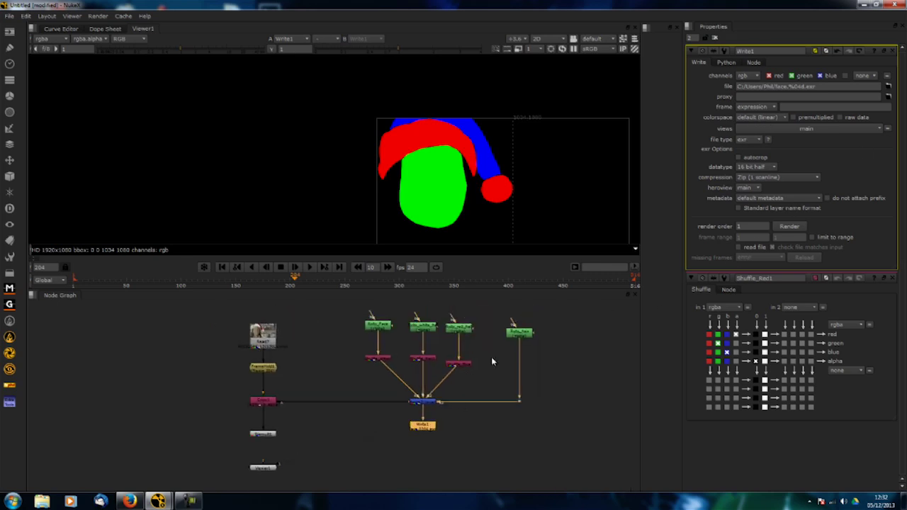
pyautogui.moveTo(429, 432); pyautogui.dragTo(464, 378, button='middle')
pyautogui.moveTo(458, 376); pyautogui.dragTo(458, 385)
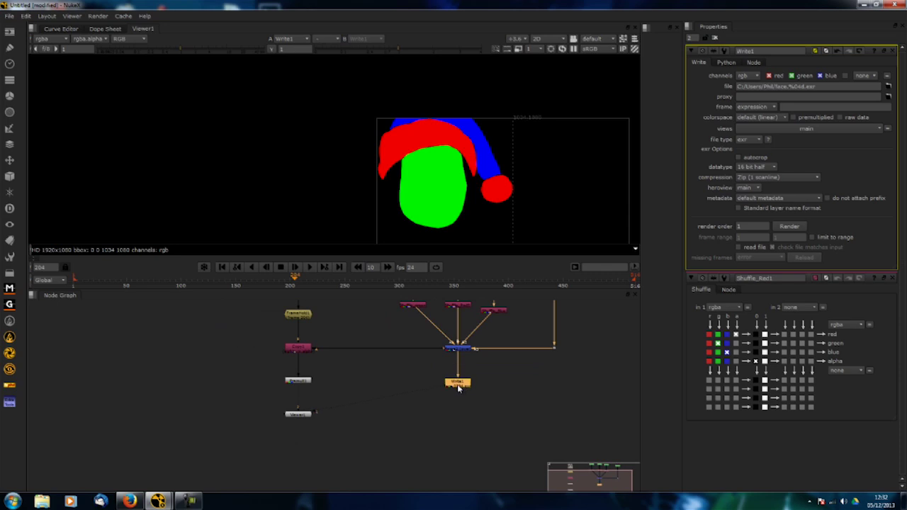
pyautogui.press('Delete')
pyautogui.moveTo(453, 370); pyautogui.dragTo(472, 367, button='middle')
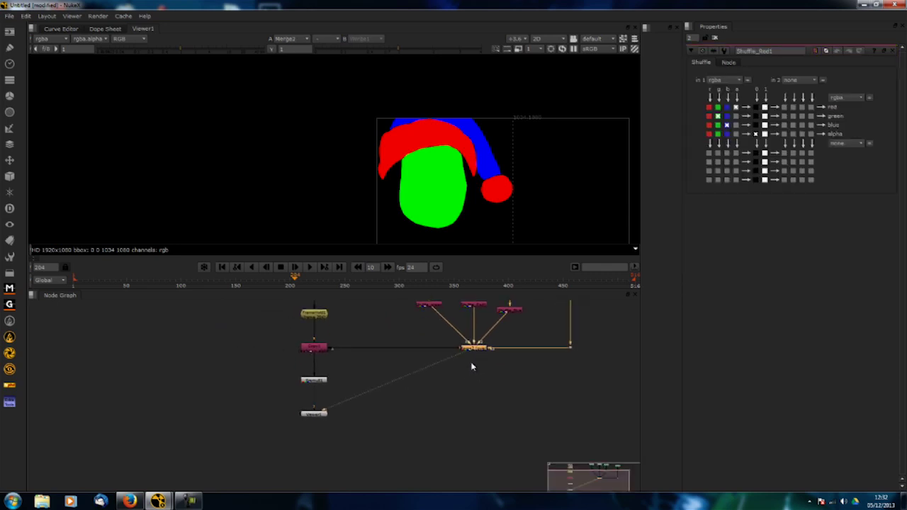
# Duplicate the Read7 footage node and place the copy in empty space below the existing node tree.
pyautogui.click(489, 396)
pyautogui.moveTo(382, 350); pyautogui.dragTo(452, 399, button='middle')
pyautogui.click(383, 331)
pyautogui.moveTo(473, 343); pyautogui.dragTo(475, 331, button='middle')
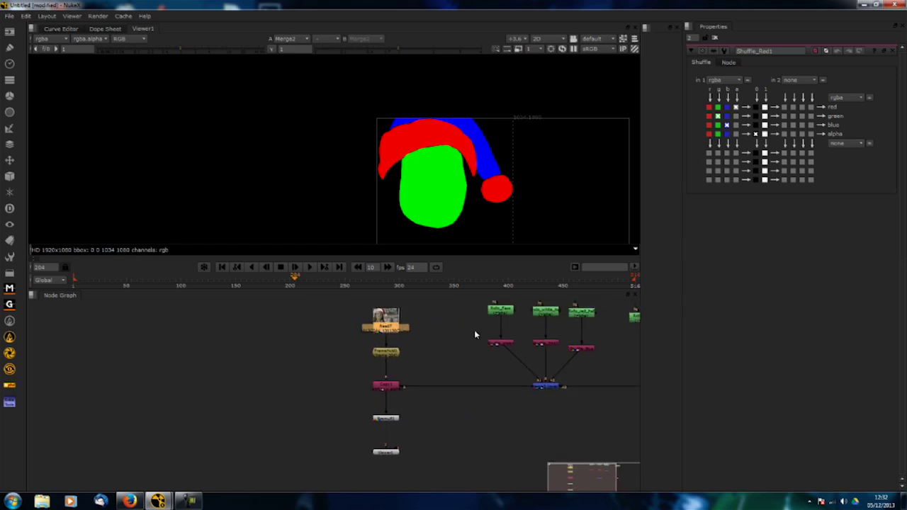
pyautogui.moveTo(571, 437); pyautogui.dragTo(488, 347, button='middle')
pyautogui.hotkey('ctrl', 'v')
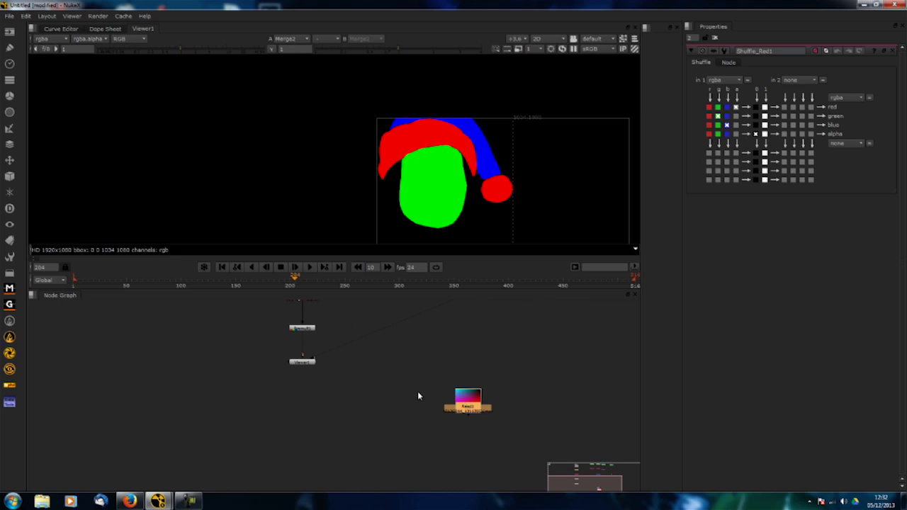
pyautogui.moveTo(472, 402); pyautogui.dragTo(419, 395)
# Add an unconnected PostageStamp node beside the copied footage node.
pyautogui.click(458, 401)
pyautogui.press('Tab')
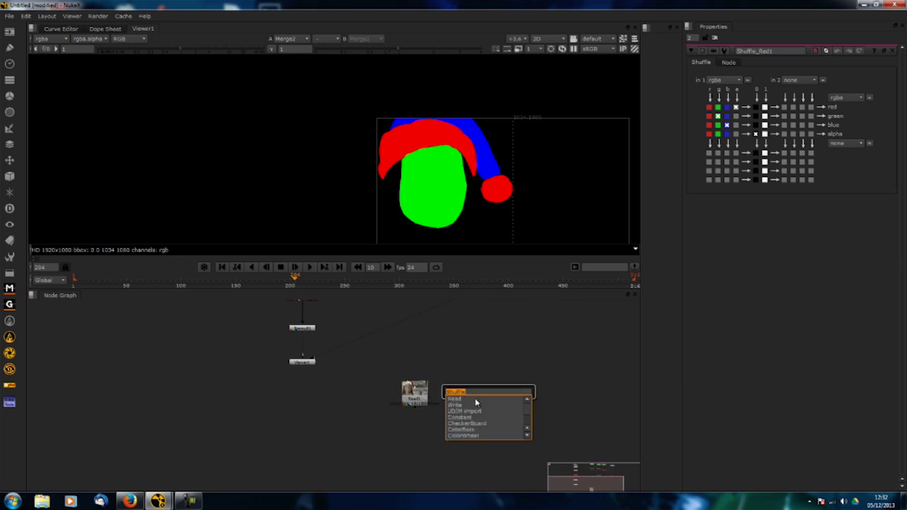
pyautogui.write('postage')
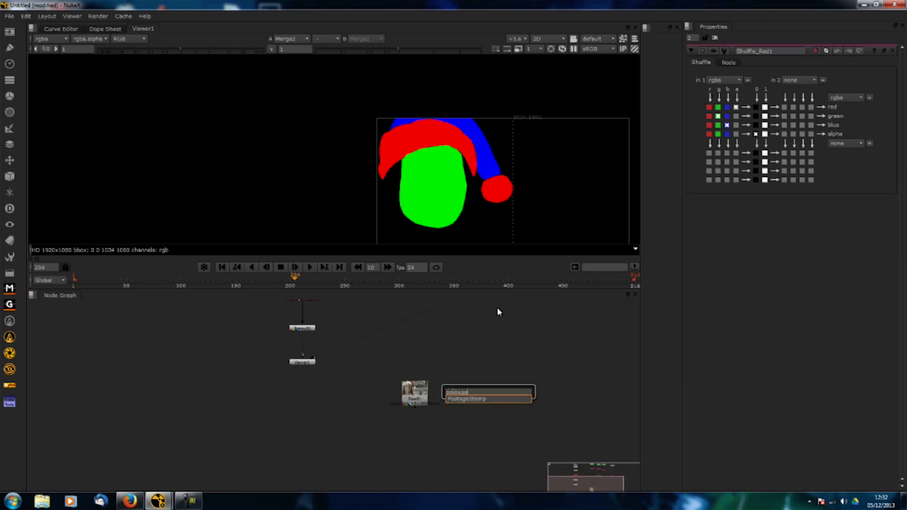
pyautogui.press('Return')
pyautogui.moveTo(503, 346); pyautogui.dragTo(492, 388, button='middle')
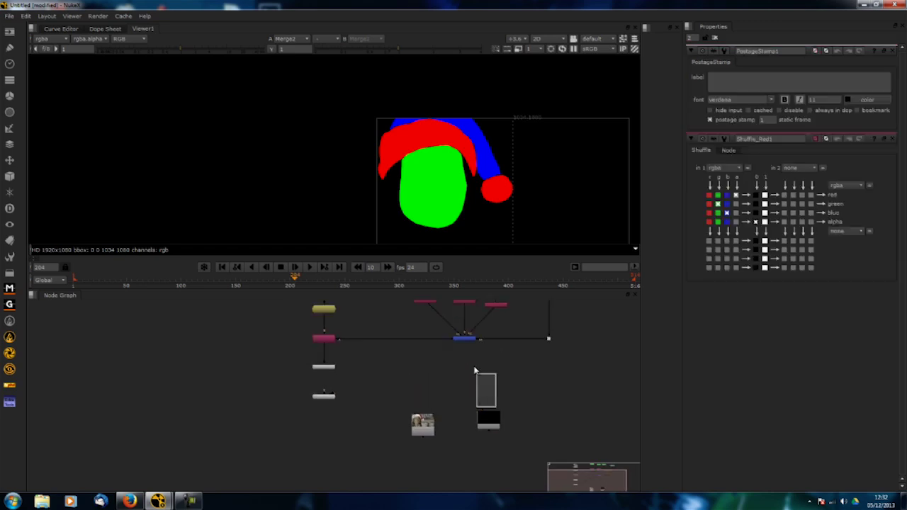
# Connect the PostageStamp to the Merge2 output and hide its input line.
pyautogui.moveTo(482, 407); pyautogui.dragTo(462, 341)
pyautogui.moveTo(502, 425); pyautogui.dragTo(480, 397, button='middle')
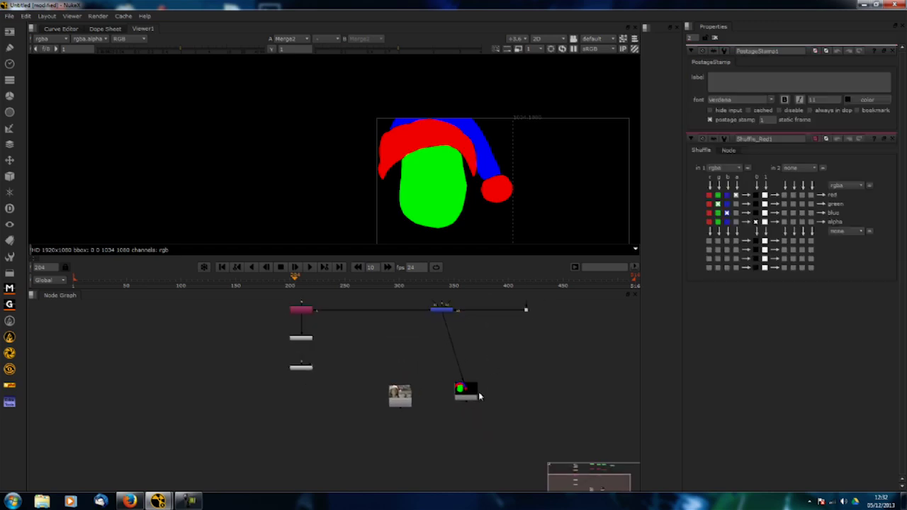
pyautogui.moveTo(466, 393); pyautogui.dragTo(482, 401)
pyautogui.click(711, 110)
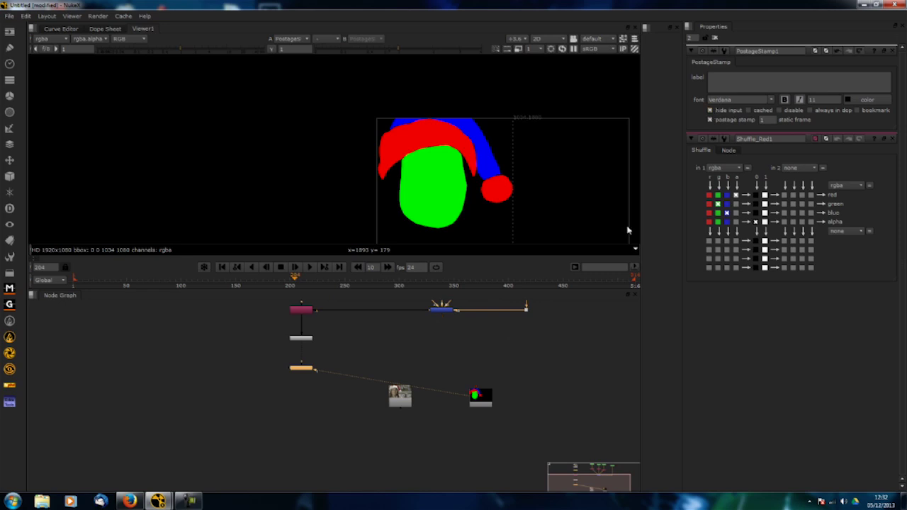
# Move the PostageStamp and copied footage nodes clear of the main tree and view the Read1 plate.
pyautogui.moveTo(422, 408); pyautogui.dragTo(455, 324, button='middle')
pyautogui.moveTo(512, 317); pyautogui.dragTo(572, 351)
pyautogui.moveTo(435, 319); pyautogui.dragTo(491, 356)
pyautogui.moveTo(574, 349); pyautogui.dragTo(568, 355)
pyautogui.scroll(2, 570, 370)
pyautogui.moveTo(584, 367); pyautogui.dragTo(554, 373, button='middle')
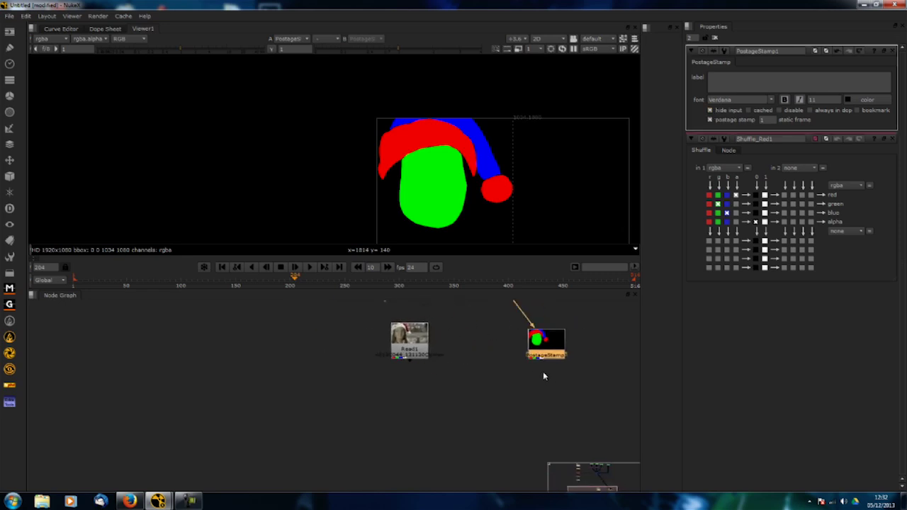
pyautogui.click(543, 372)
pyautogui.click(411, 359)
pyautogui.press('1')
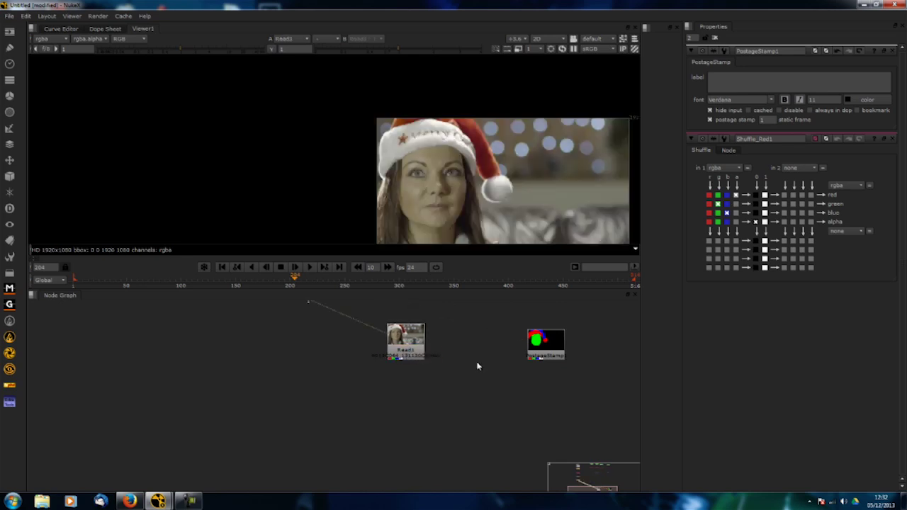
# Add a Shuffle node below the PostageStamp and connect its input to the PostageStamp.
pyautogui.press('Tab')
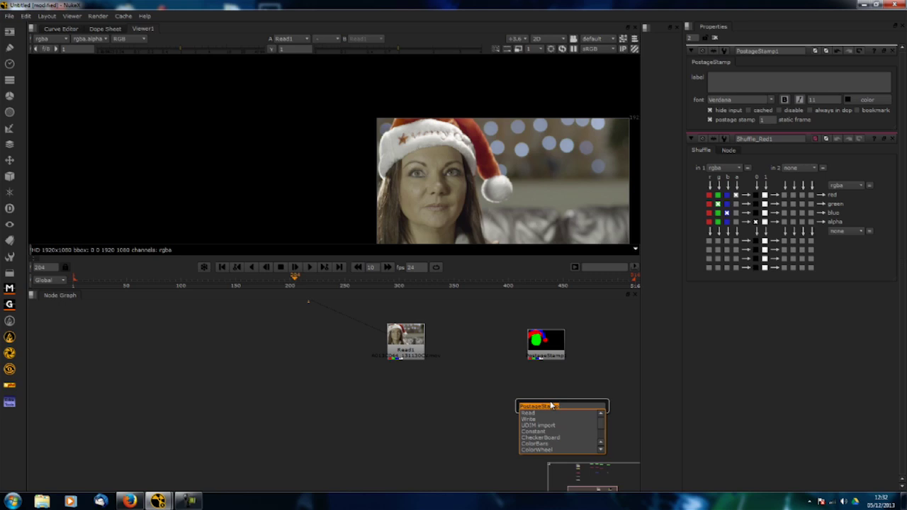
pyautogui.write('shu')
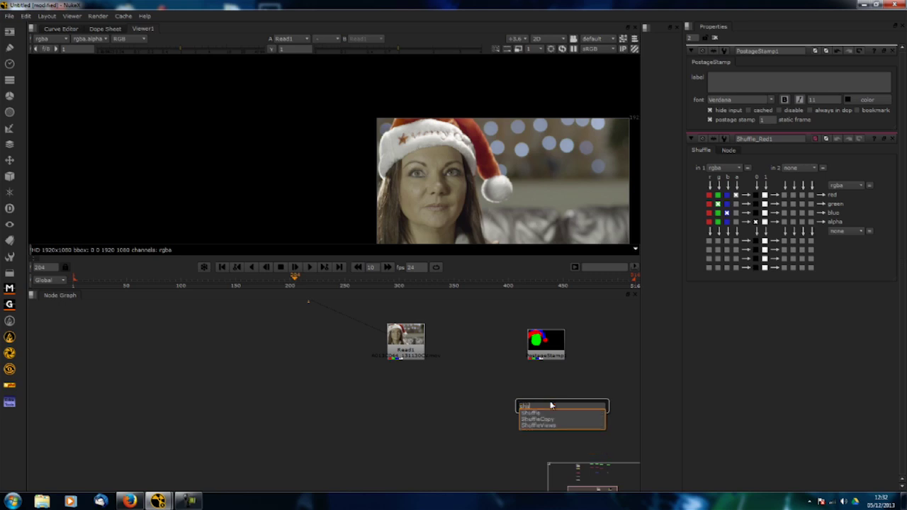
pyautogui.click(530, 412)
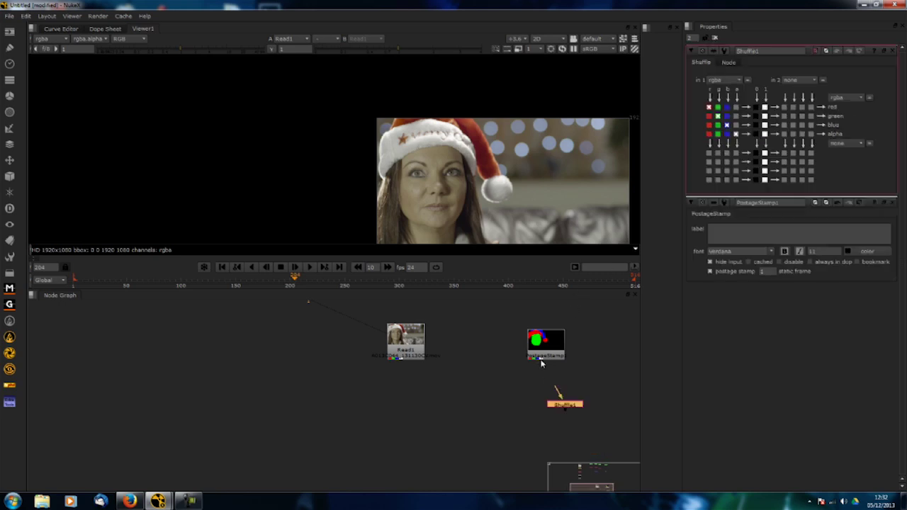
pyautogui.moveTo(545, 377); pyautogui.dragTo(538, 352)
pyautogui.moveTo(570, 404); pyautogui.dragTo(517, 390)
# View Shuffle1 and route the green input channel into its red, green, blue and alpha outputs.
pyautogui.press('1')
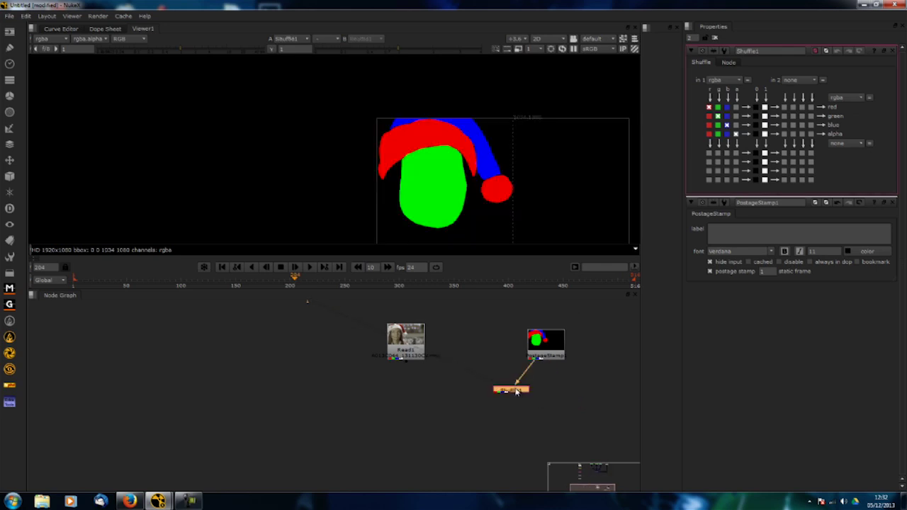
pyautogui.click(718, 125)
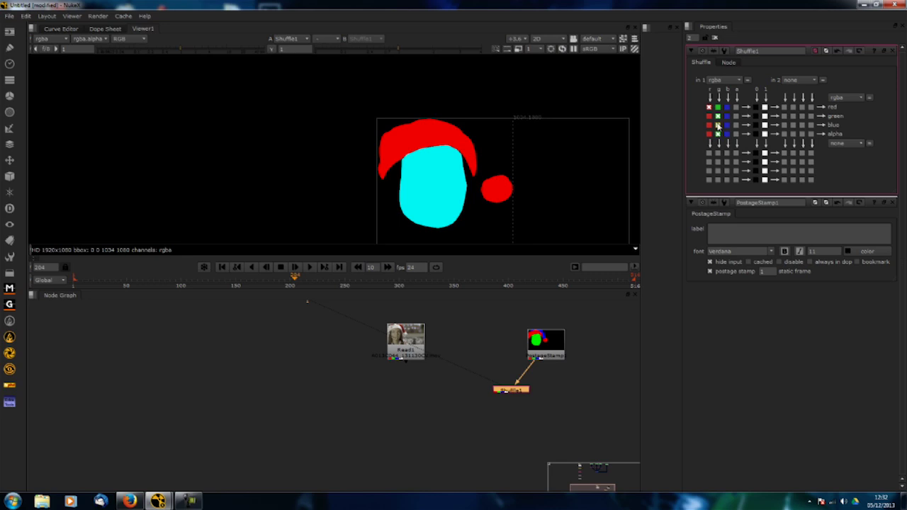
pyautogui.click(718, 107)
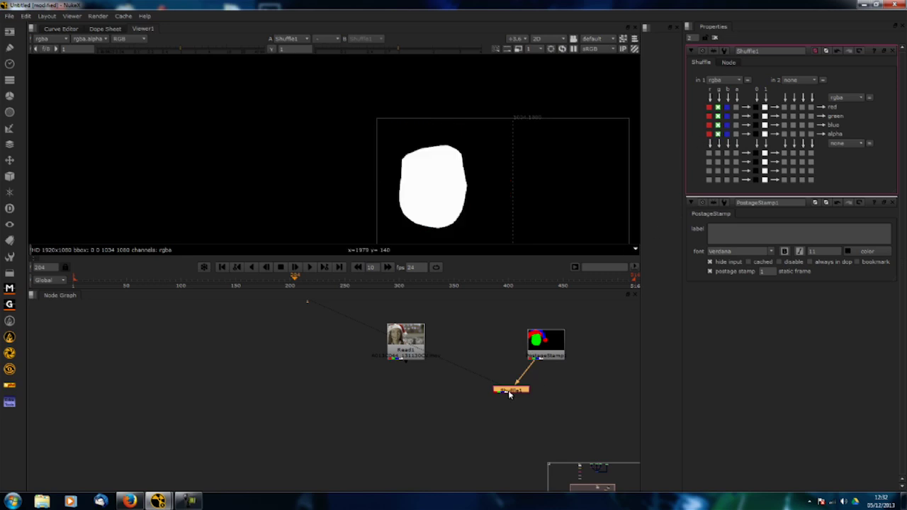
# Add a Copy node with input A from Shuffle1 and input B from Read1, placed below Read1.
pyautogui.click(527, 413)
pyautogui.press('Tab')
pyautogui.write('copy')
pyautogui.press('Return')
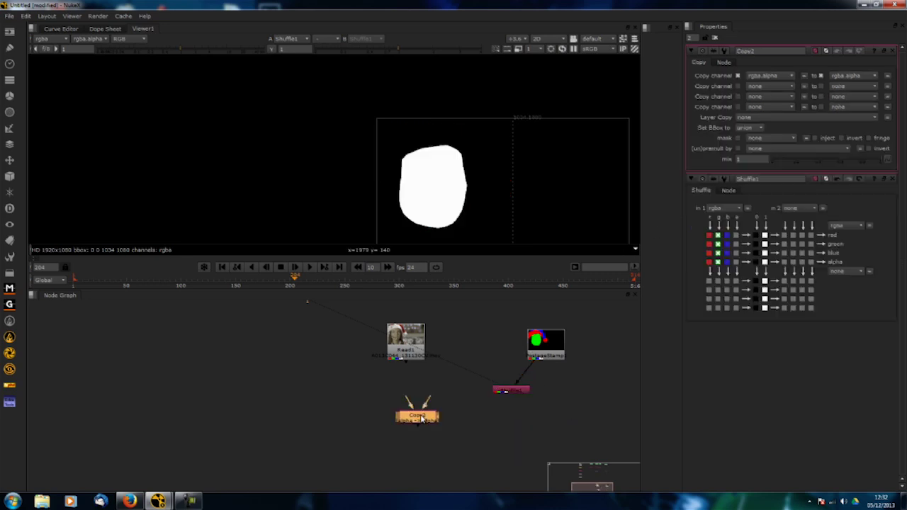
pyautogui.moveTo(428, 401); pyautogui.dragTo(502, 392)
pyautogui.moveTo(428, 402); pyautogui.dragTo(400, 358)
pyautogui.moveTo(421, 417); pyautogui.dragTo(406, 386)
# Add a Premult node after Copy2 and view the isolated face.
pyautogui.click(423, 419)
pyautogui.press('Tab')
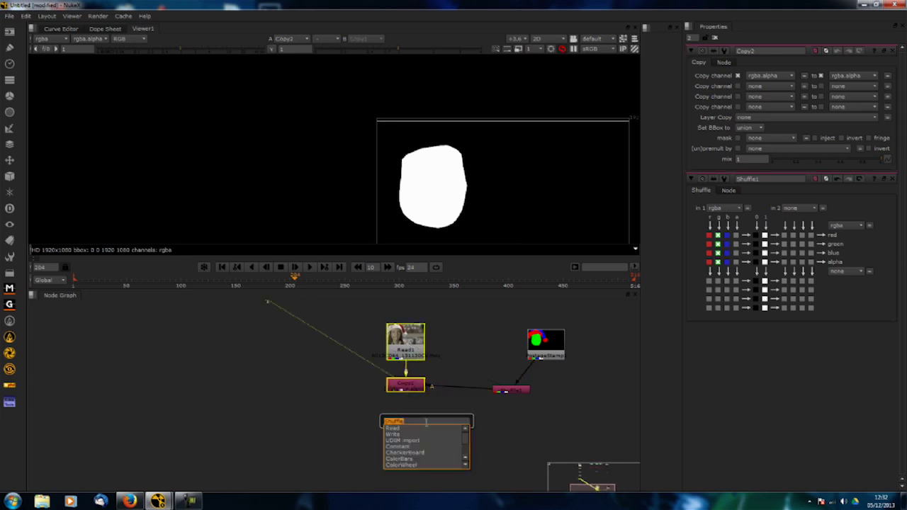
pyautogui.write('pre')
pyautogui.click(413, 430)
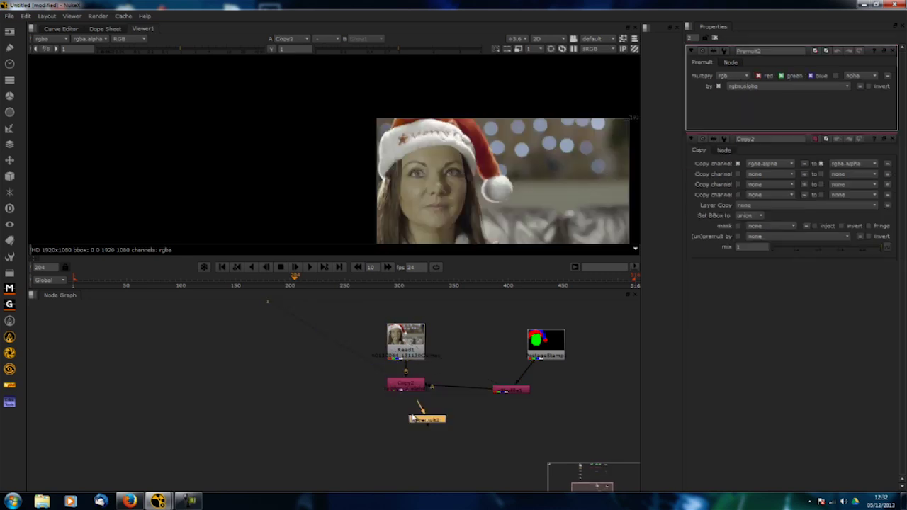
pyautogui.moveTo(415, 406); pyautogui.dragTo(403, 388)
pyautogui.moveTo(417, 419); pyautogui.dragTo(403, 415)
pyautogui.press('1')
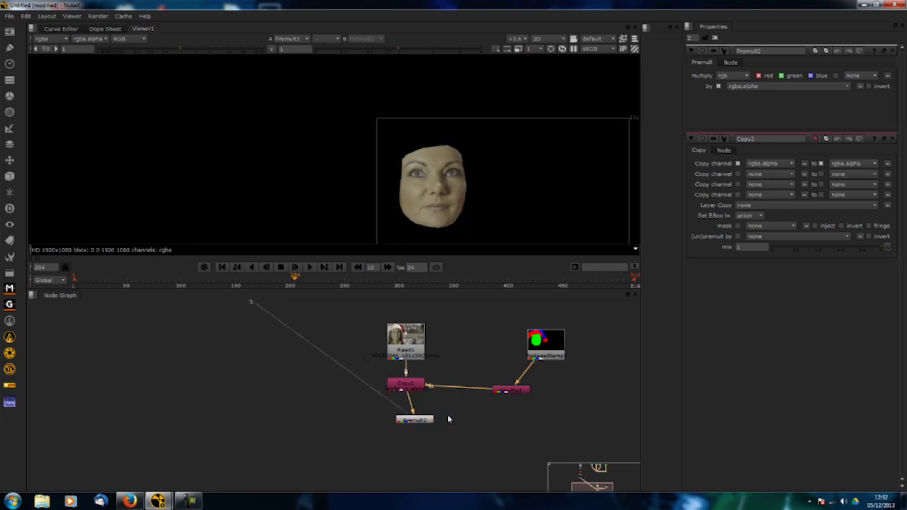
# Duplicate Shuffle1 below the PostageStamp and route the red input channel into all four outputs of the copy.
pyautogui.click(512, 391)
pyautogui.moveTo(545, 391); pyautogui.dragTo(547, 356)
pyautogui.doubleClick(550, 399)
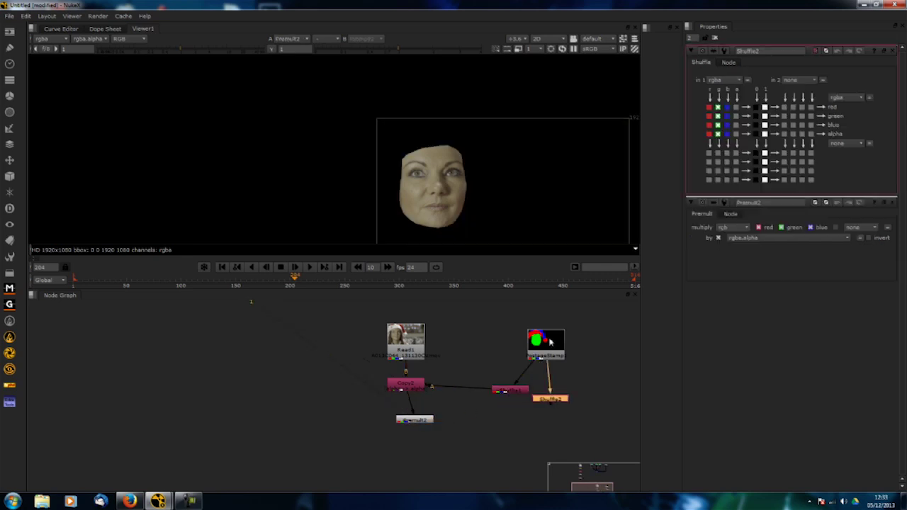
pyautogui.click(709, 106)
pyautogui.click(709, 116)
pyautogui.click(709, 125)
pyautogui.click(709, 133)
# Feed Shuffle2 into Copy2's A input in place of Shuffle1, and select the PostageStamp node.
pyautogui.moveTo(513, 391); pyautogui.dragTo(543, 387)
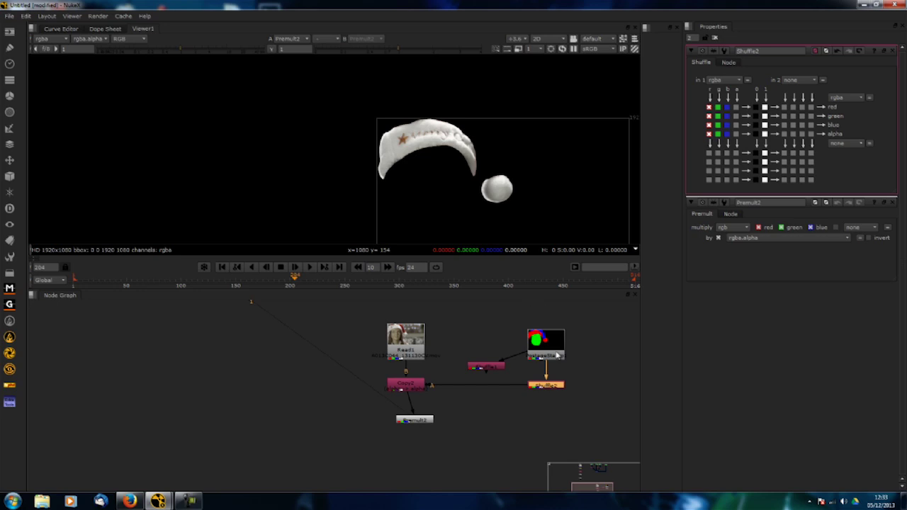
pyautogui.moveTo(587, 362); pyautogui.dragTo(507, 358, button='middle')
pyautogui.click(465, 353)
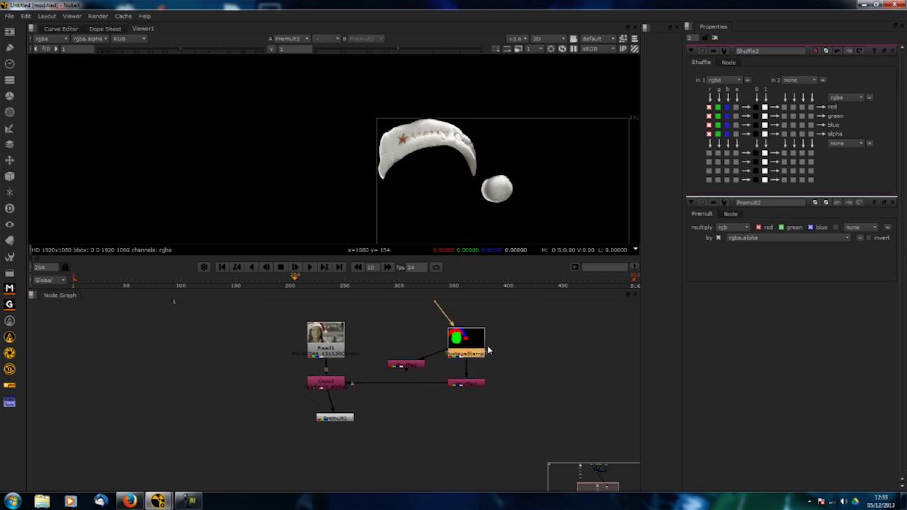